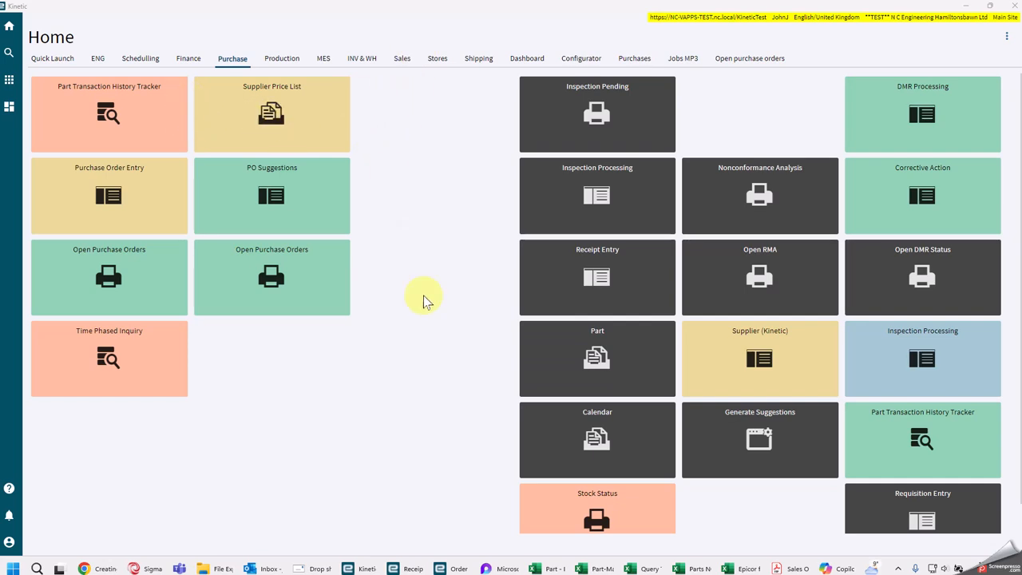
Step: Review the open sales order acknowledgements and the drop-ship purchase order PDF in Adobe Acrobat, including its line items
{"action": "left_click", "coordinate": [790, 569]}
{"action": "scroll", "coordinate": [495, 331], "scroll_direction": "down", "scroll_amount": 2}
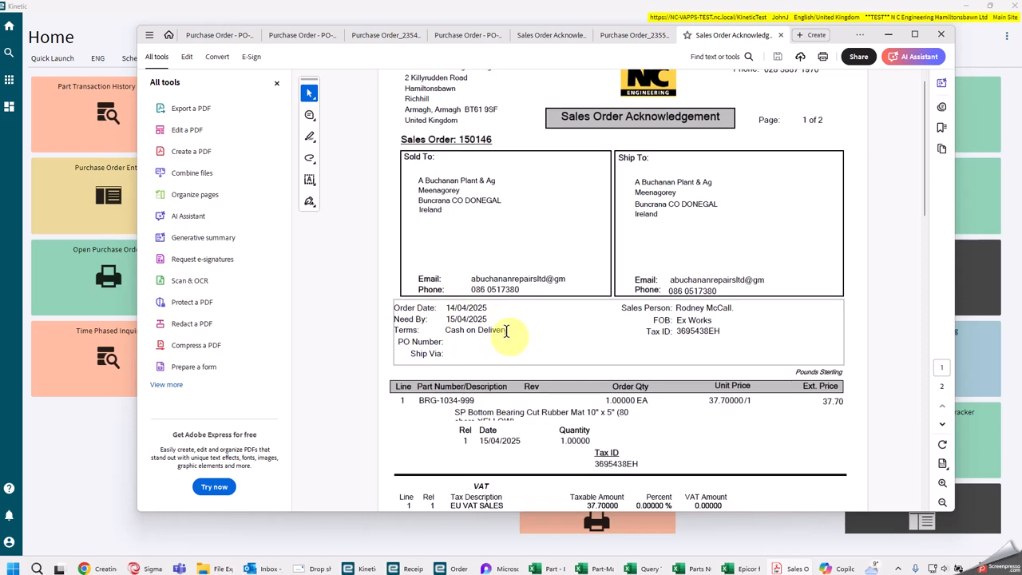
{"action": "scroll", "coordinate": [512, 142], "scroll_direction": "up", "scroll_amount": 1}
{"action": "left_click", "coordinate": [556, 44]}
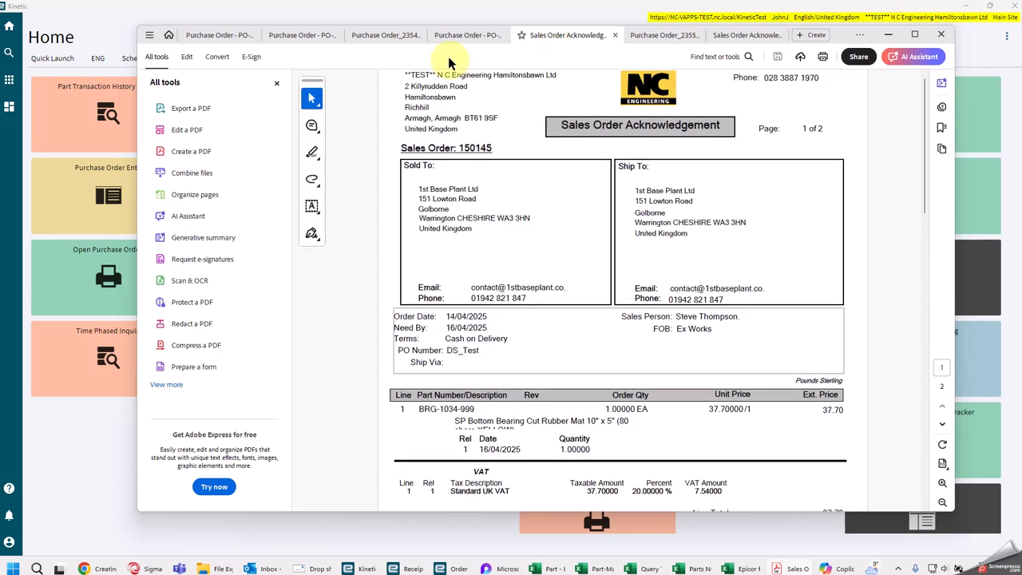
{"action": "left_click", "coordinate": [464, 35]}
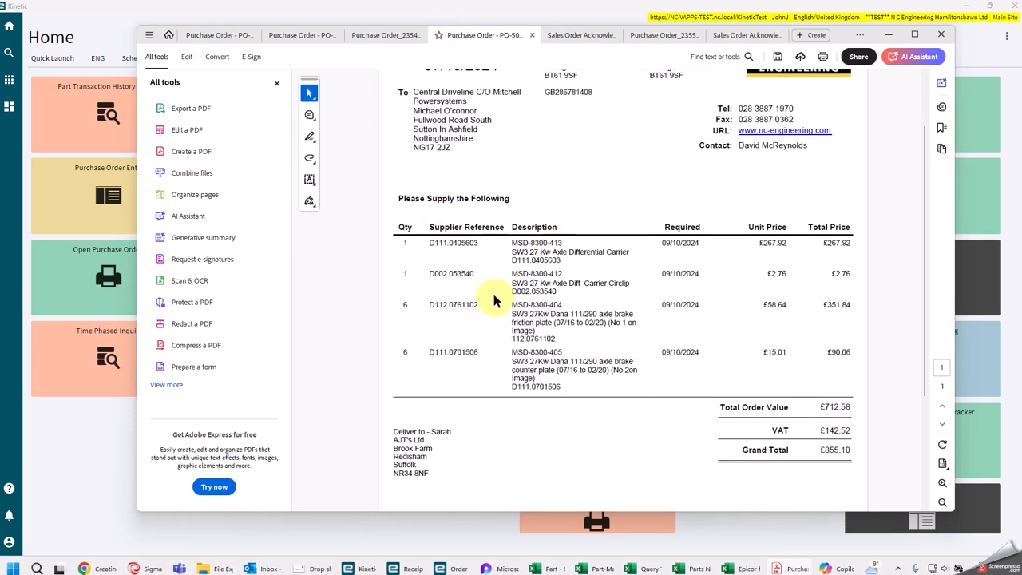
{"action": "left_click_drag", "start_coordinate": [588, 298], "coordinate": [509, 370]}
{"action": "left_click_drag", "start_coordinate": [508, 285], "coordinate": [638, 281]}
{"action": "left_click", "coordinate": [533, 249]}
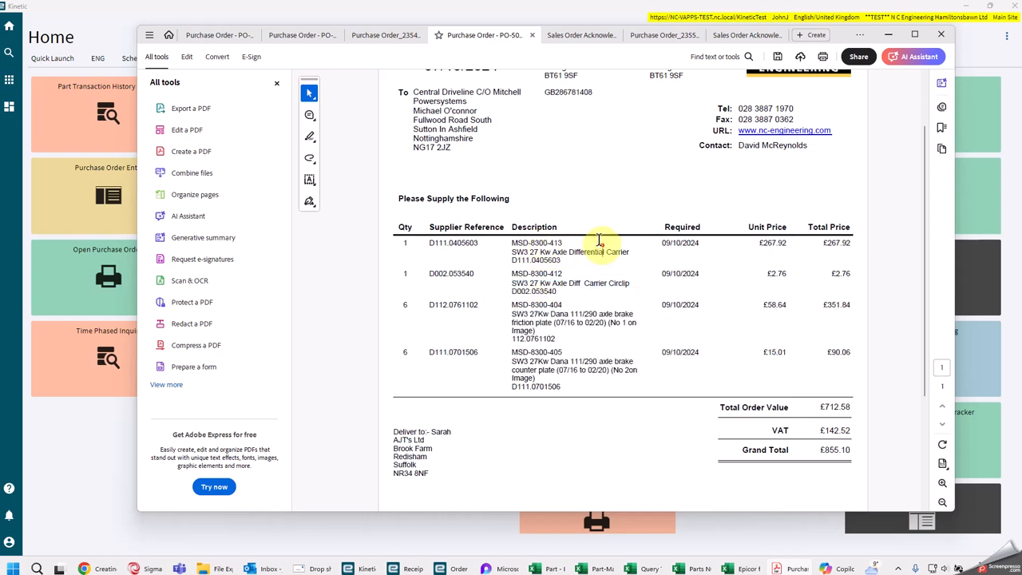
{"action": "left_click", "coordinate": [886, 35]}
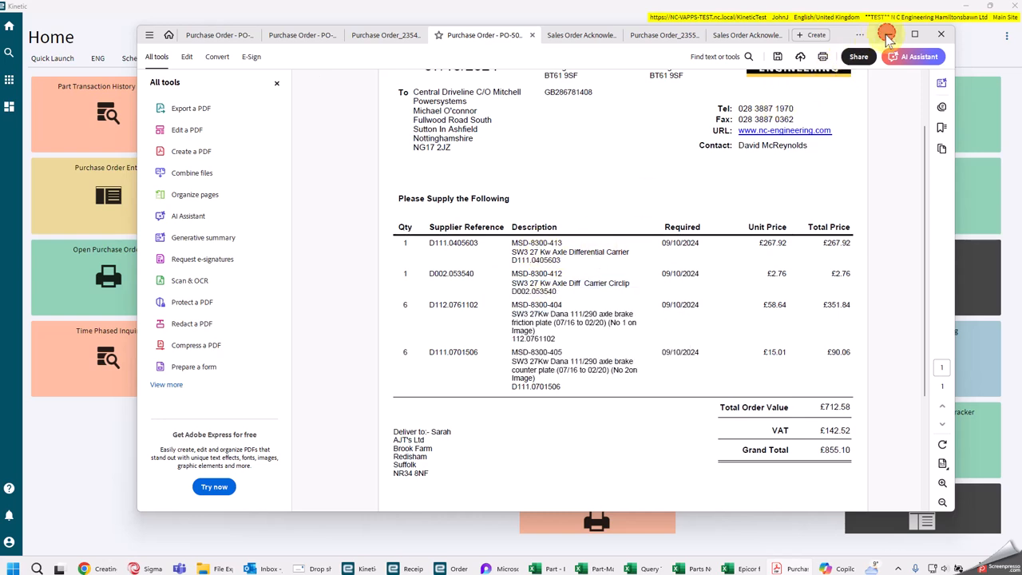
Step: Switch to Kinetic's Order Entry, dismiss the Sales Order Acknowledgement Report, and start a new sales order
{"action": "left_click", "coordinate": [444, 245]}
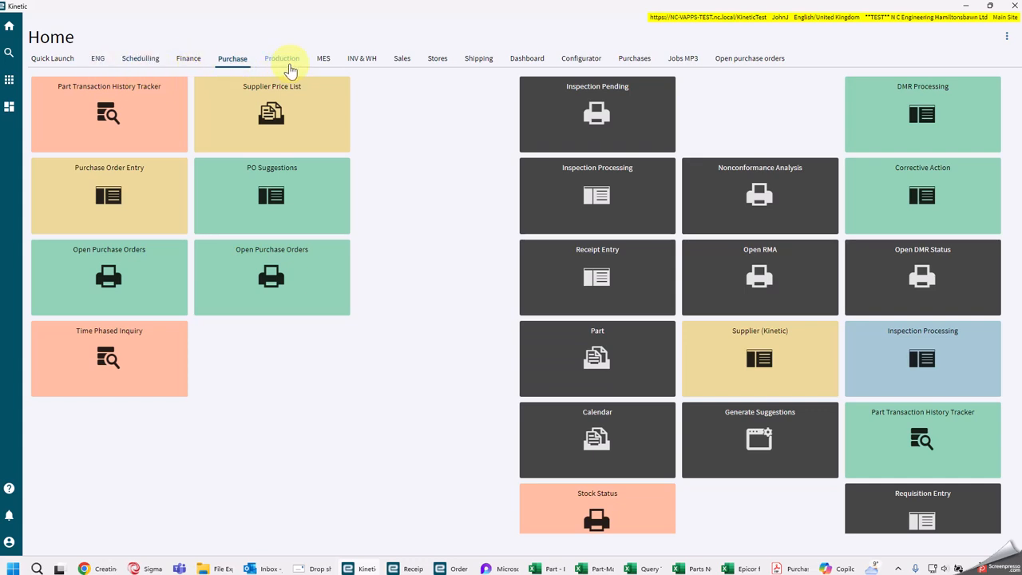
{"action": "left_click", "coordinate": [402, 60]}
{"action": "left_click", "coordinate": [109, 194]}
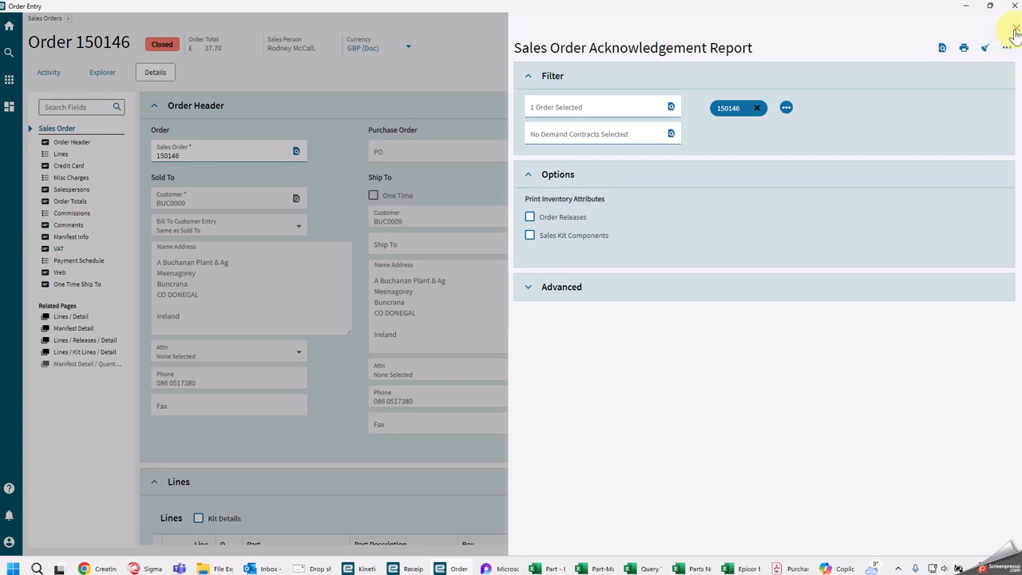
{"action": "left_click", "coordinate": [1015, 30]}
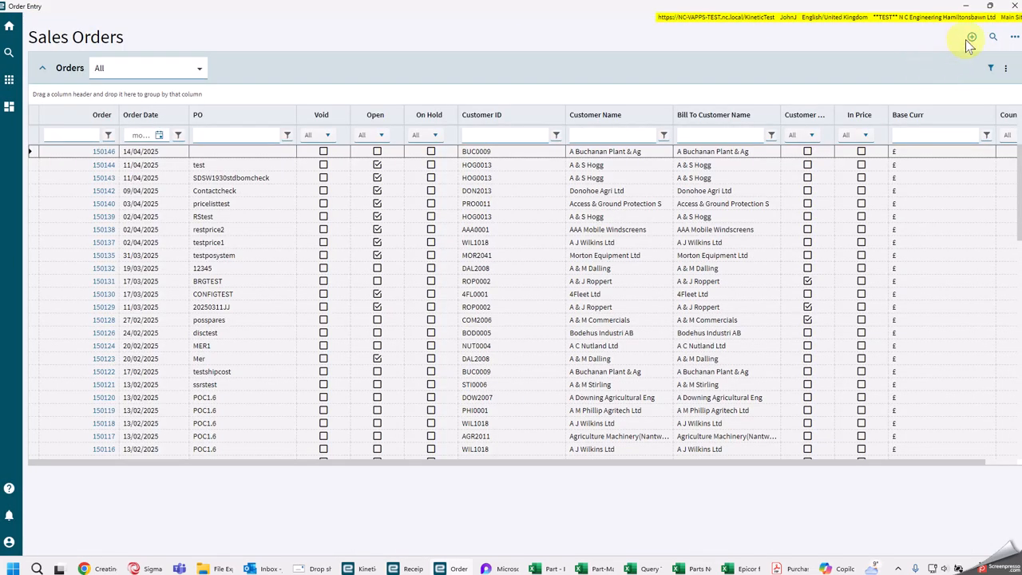
{"action": "left_click", "coordinate": [969, 39]}
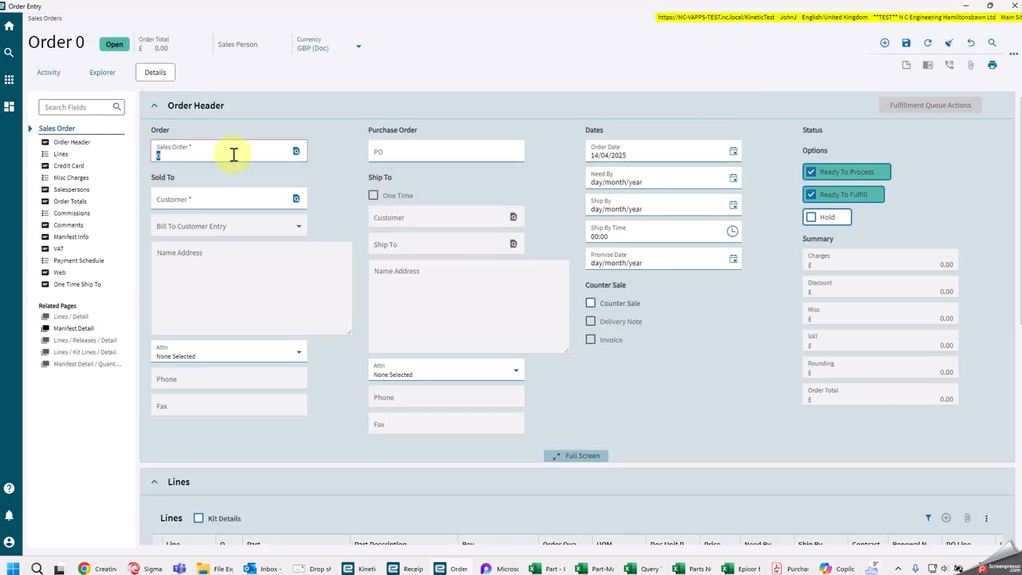
{"action": "left_click", "coordinate": [380, 160]}
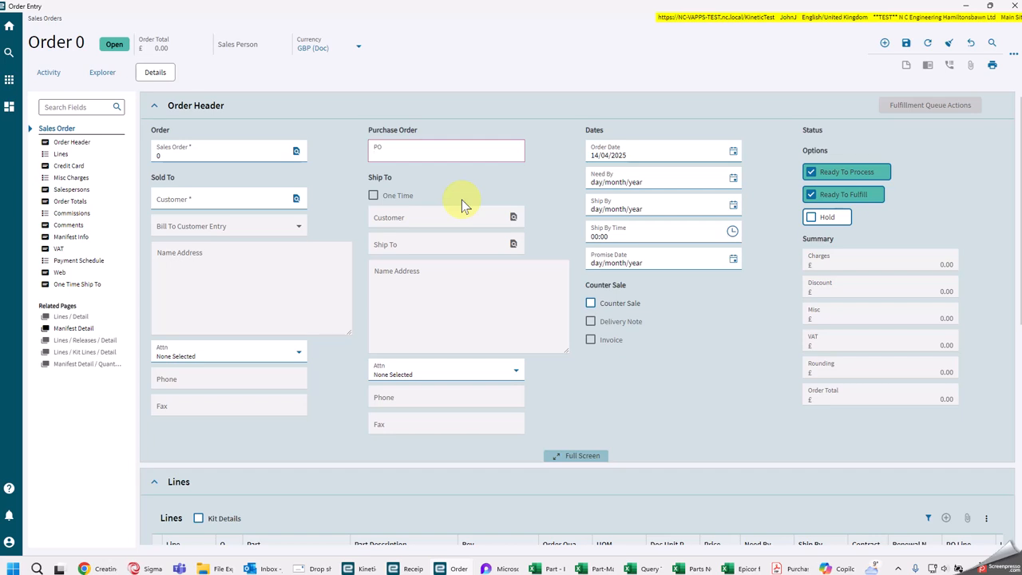
{"action": "type", "text": "DSTest2"}
{"action": "left_click", "coordinate": [295, 200]}
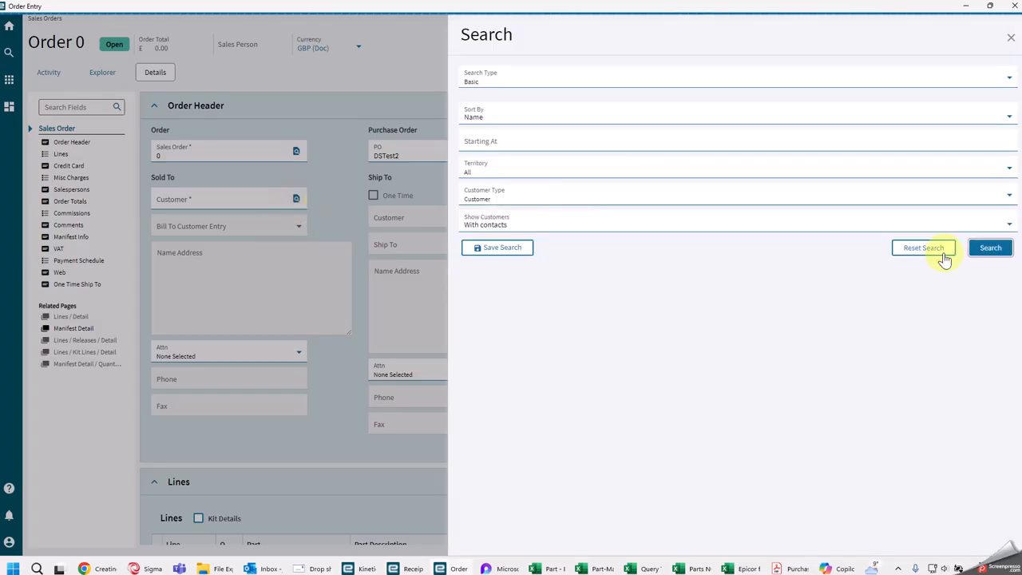
{"action": "left_click", "coordinate": [988, 247]}
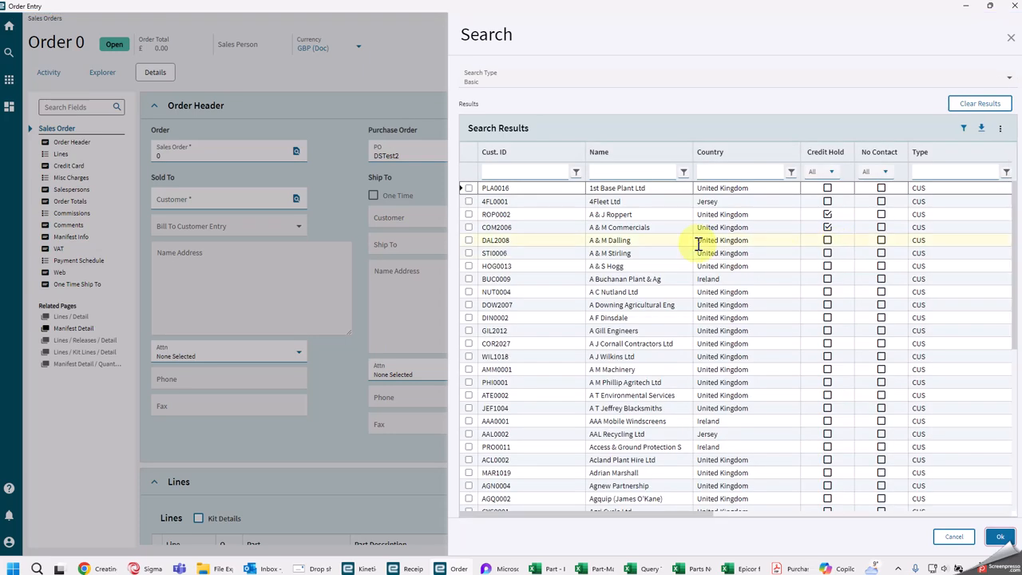
{"action": "left_click", "coordinate": [468, 266]}
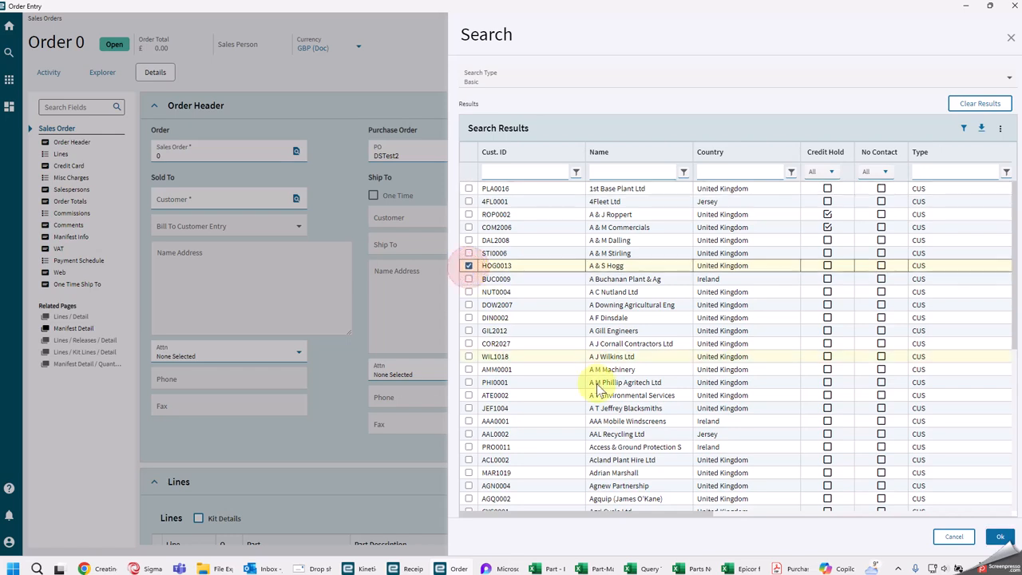
{"action": "left_click", "coordinate": [999, 538]}
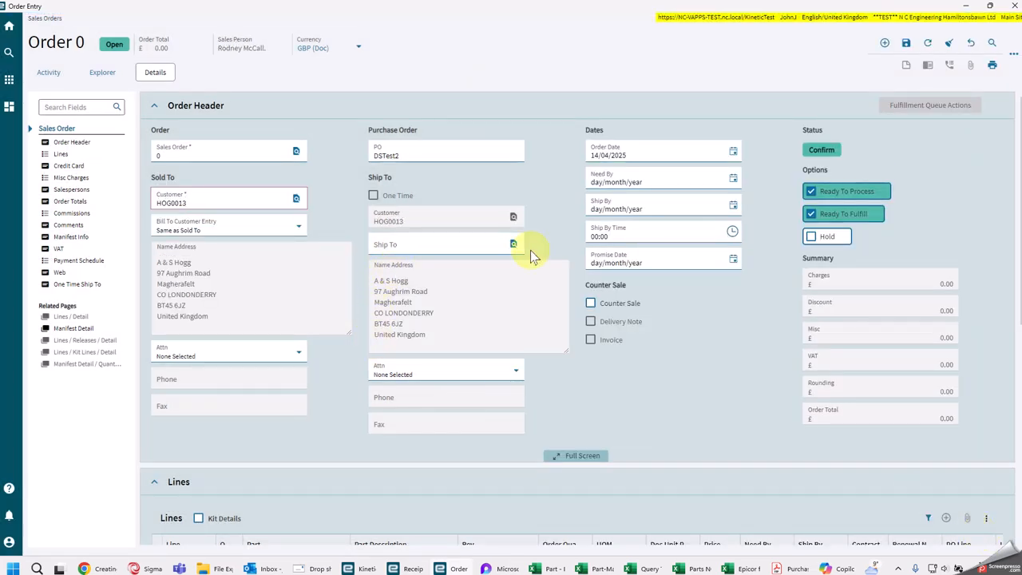
Step: Set the order's Need By date to 17/04/2025 and save the order header
{"action": "left_click", "coordinate": [734, 178]}
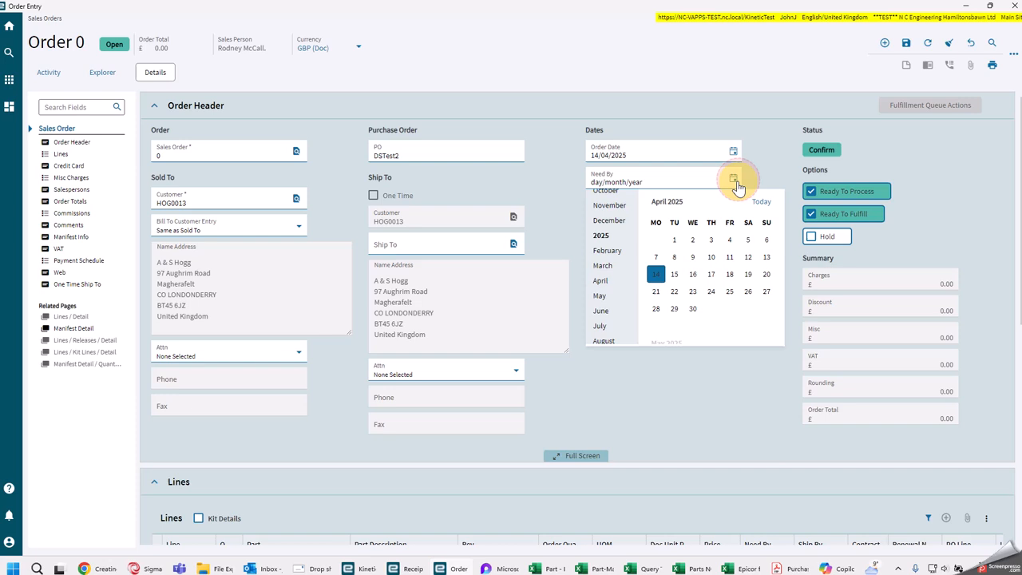
{"action": "left_click", "coordinate": [710, 274]}
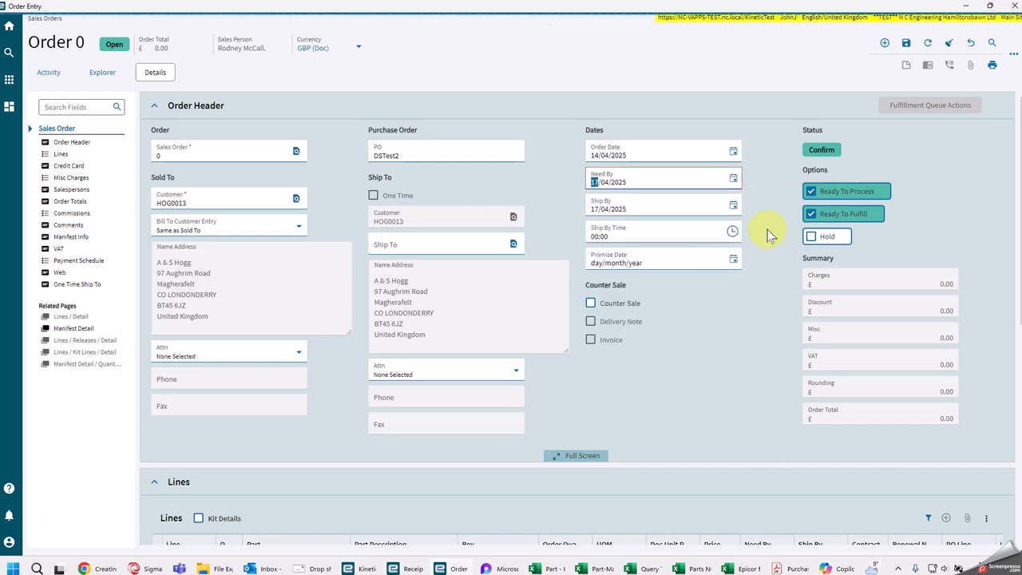
{"action": "left_click", "coordinate": [907, 46]}
Step: Add a new blank line to the sales order in its line details
{"action": "scroll", "coordinate": [520, 310], "scroll_direction": "down", "scroll_amount": 2}
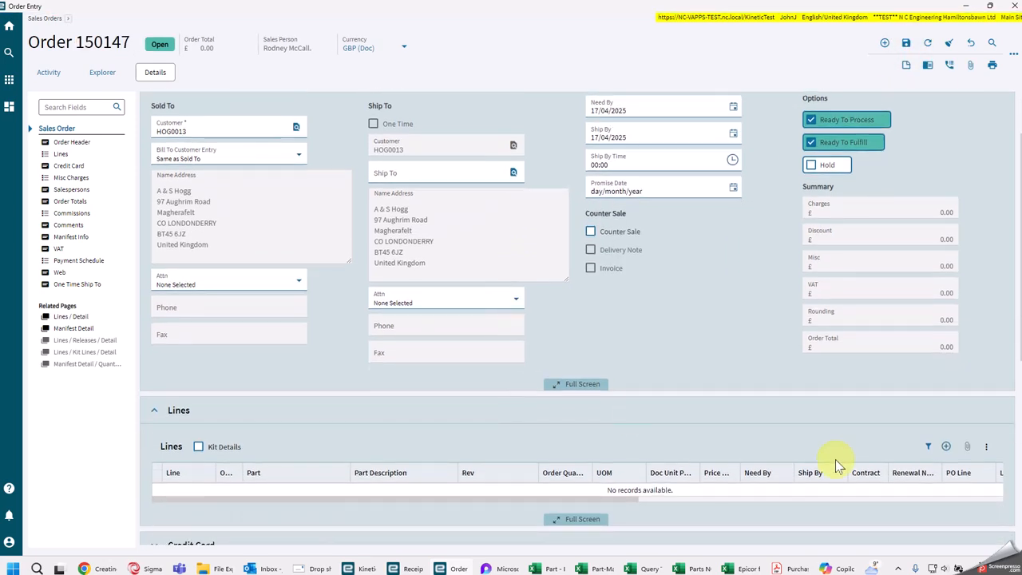
{"action": "left_click", "coordinate": [68, 317]}
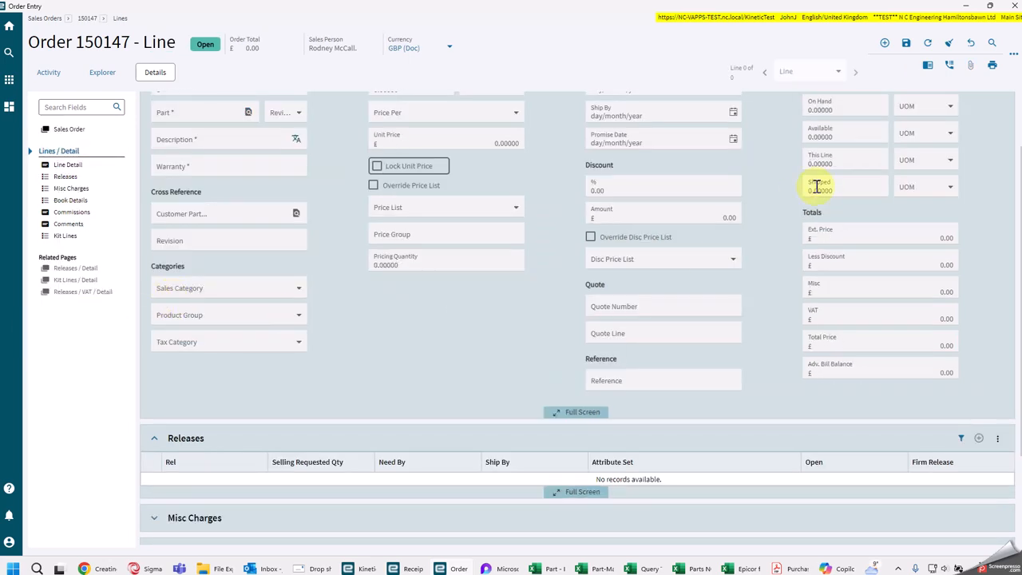
{"action": "scroll", "coordinate": [806, 207], "scroll_direction": "up", "scroll_amount": 1}
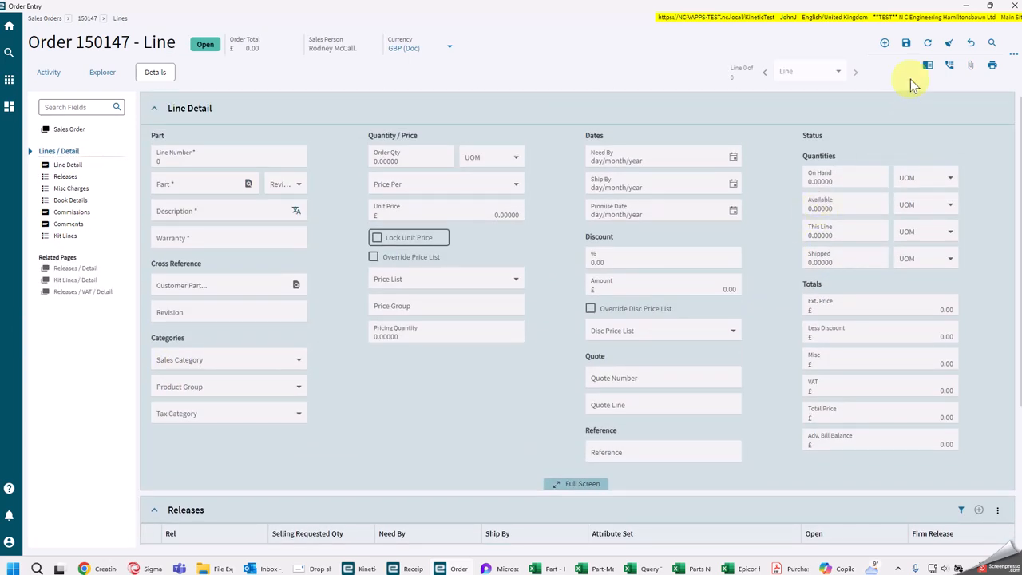
{"action": "left_click", "coordinate": [884, 42]}
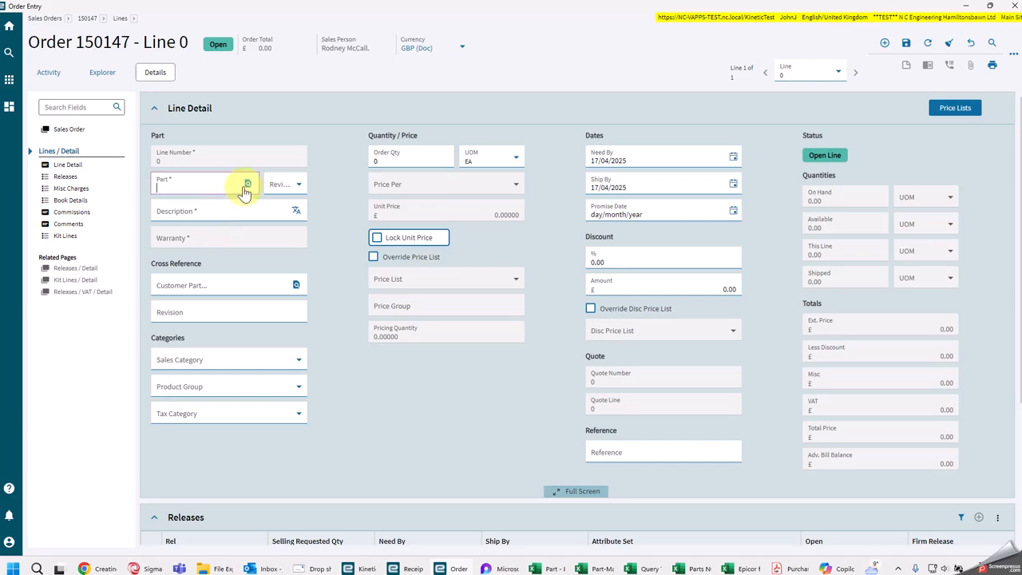
Step: Search the parts with the part number filter 999 and select BRG-1034-999 for the order line
{"action": "left_click", "coordinate": [247, 184]}
{"action": "left_click", "coordinate": [979, 269]}
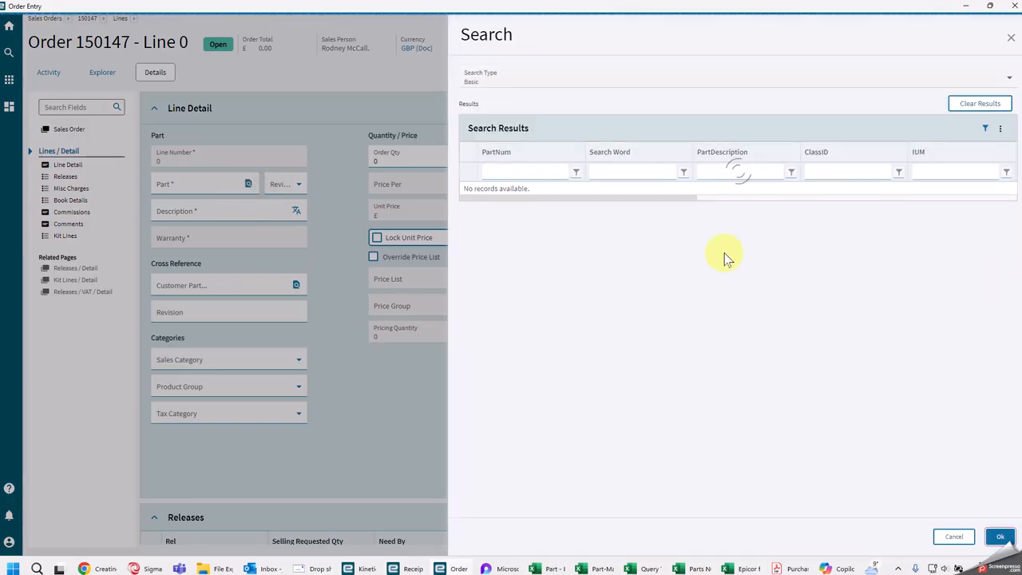
{"action": "left_click", "coordinate": [563, 174]}
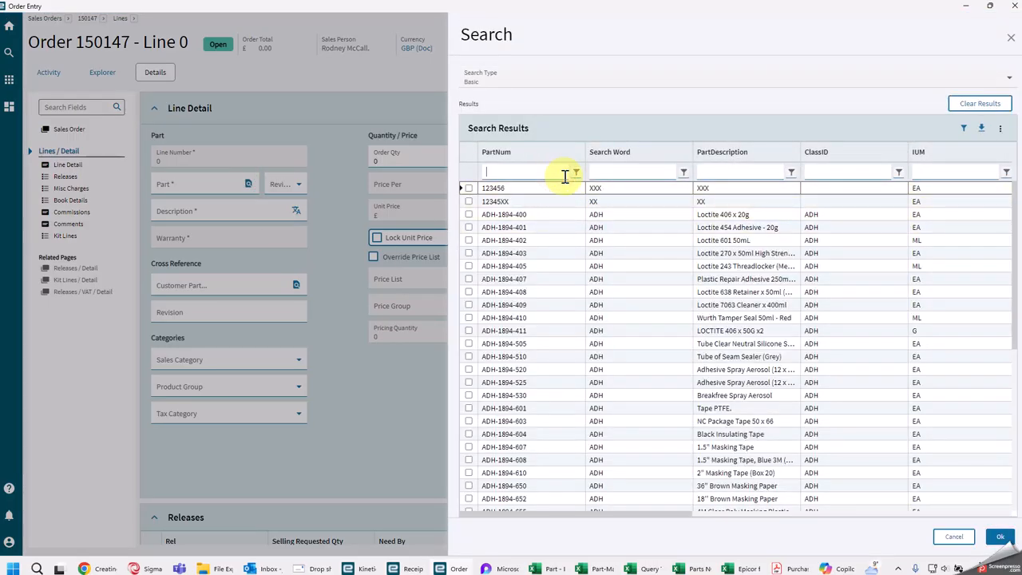
{"action": "type", "text": "99"}
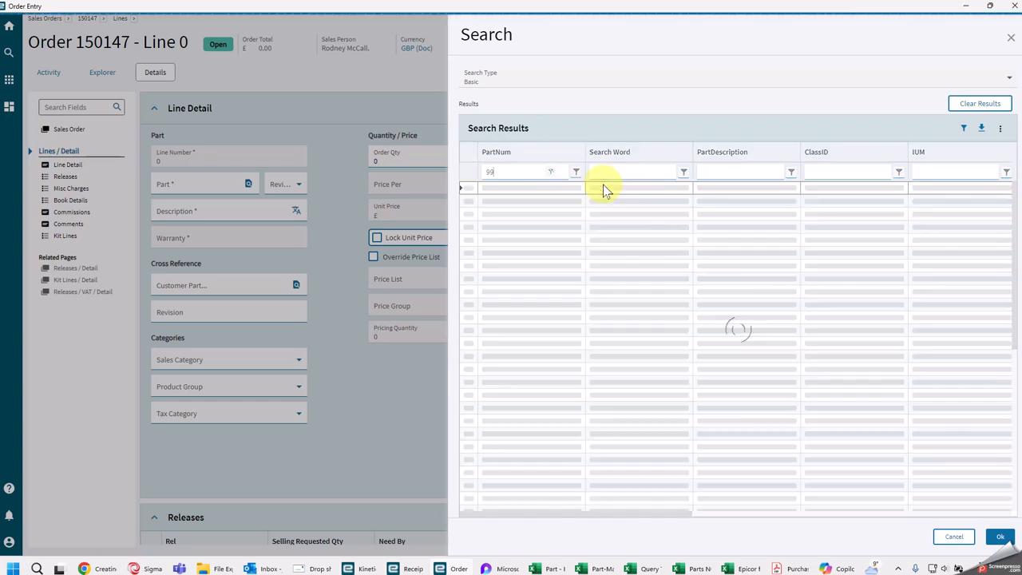
{"action": "type", "text": "9"}
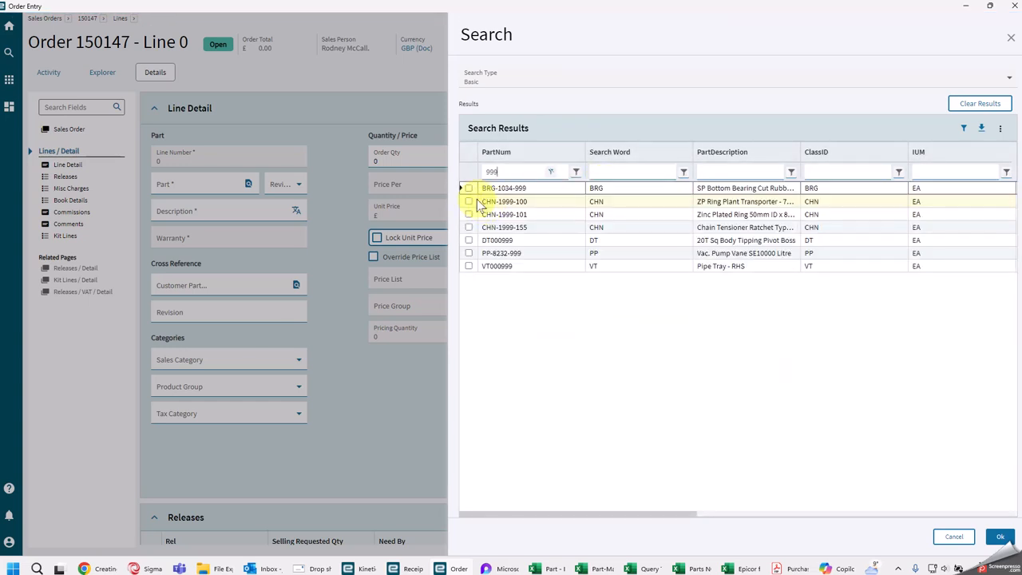
{"action": "left_click", "coordinate": [468, 187]}
{"action": "left_click", "coordinate": [999, 537]}
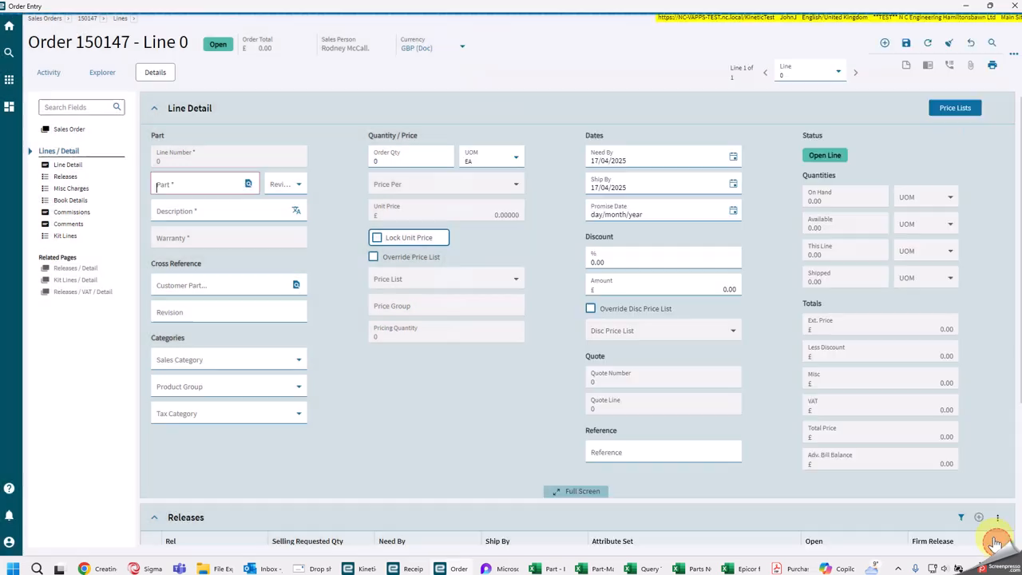
Step: Set the line's order quantity to 10 and save the line
{"action": "left_click", "coordinate": [408, 157]}
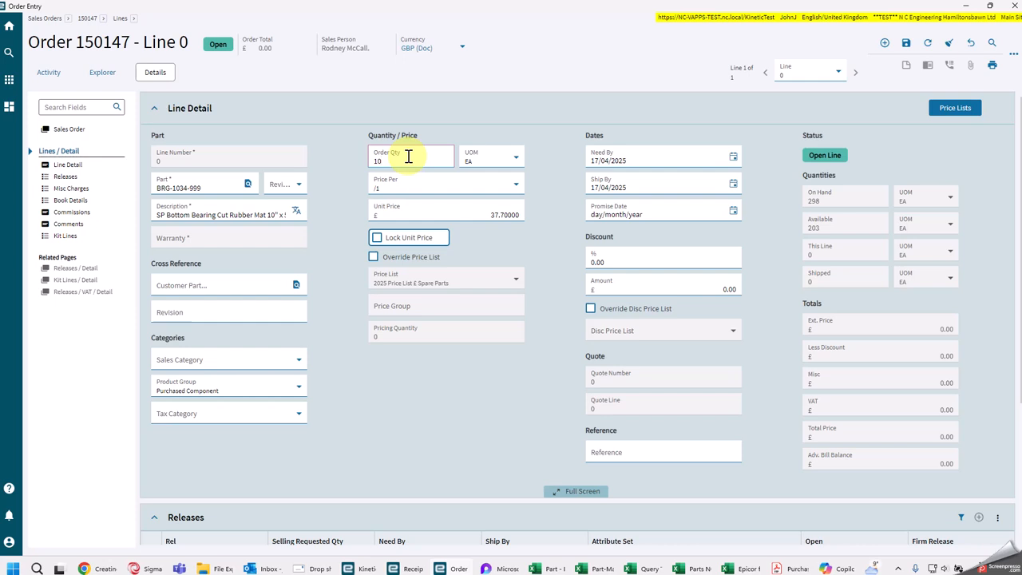
{"action": "type", "text": "10"}
{"action": "key", "text": "Tab"}
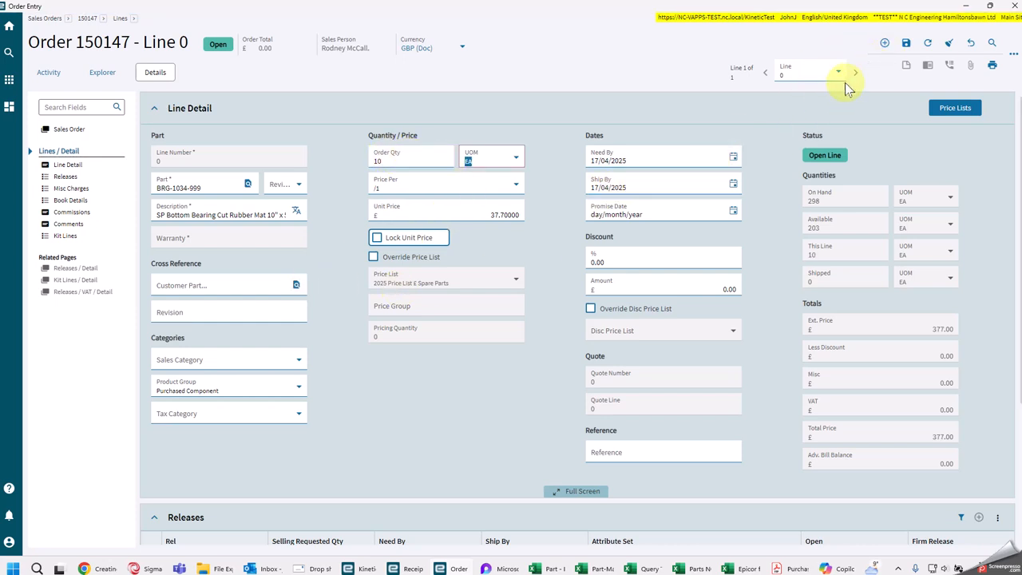
{"action": "left_click", "coordinate": [906, 44]}
Step: Apply a 10% discount to the order line and save it
{"action": "left_click", "coordinate": [611, 258]}
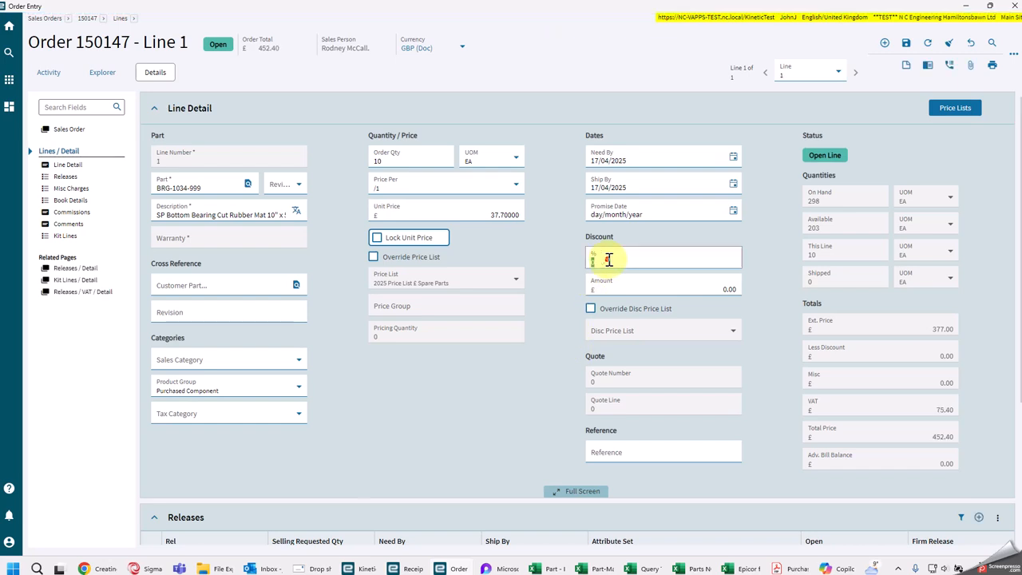
{"action": "type", "text": "10"}
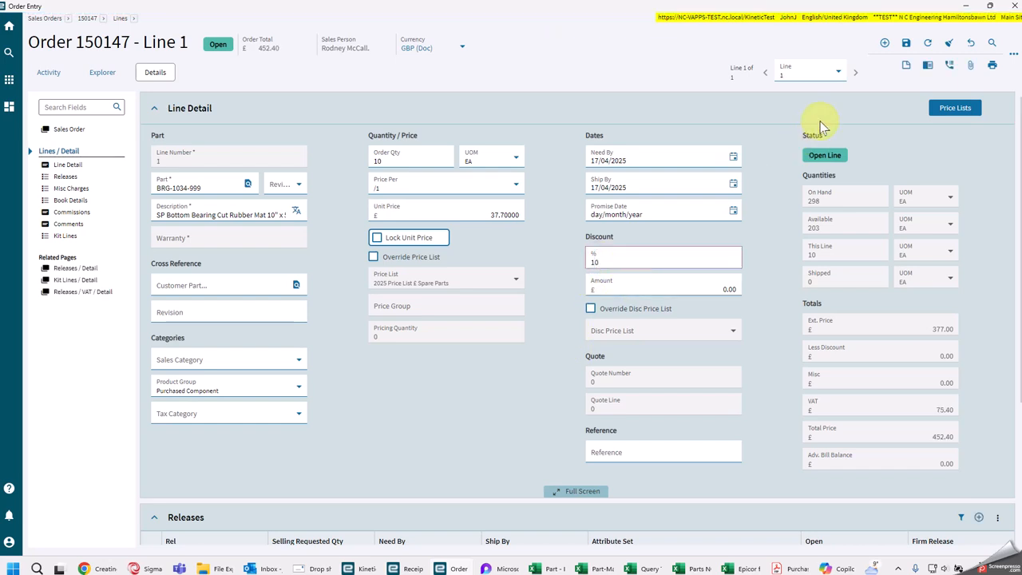
{"action": "left_click", "coordinate": [906, 45]}
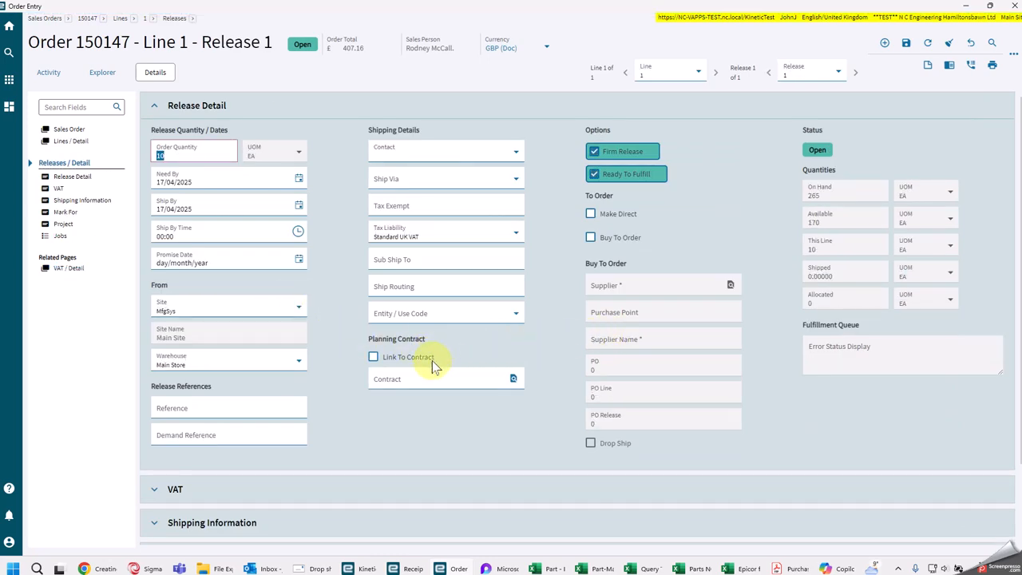
Step: Mark the line's release as Buy To Order and Drop Ship, then save the release
{"action": "left_click", "coordinate": [591, 239]}
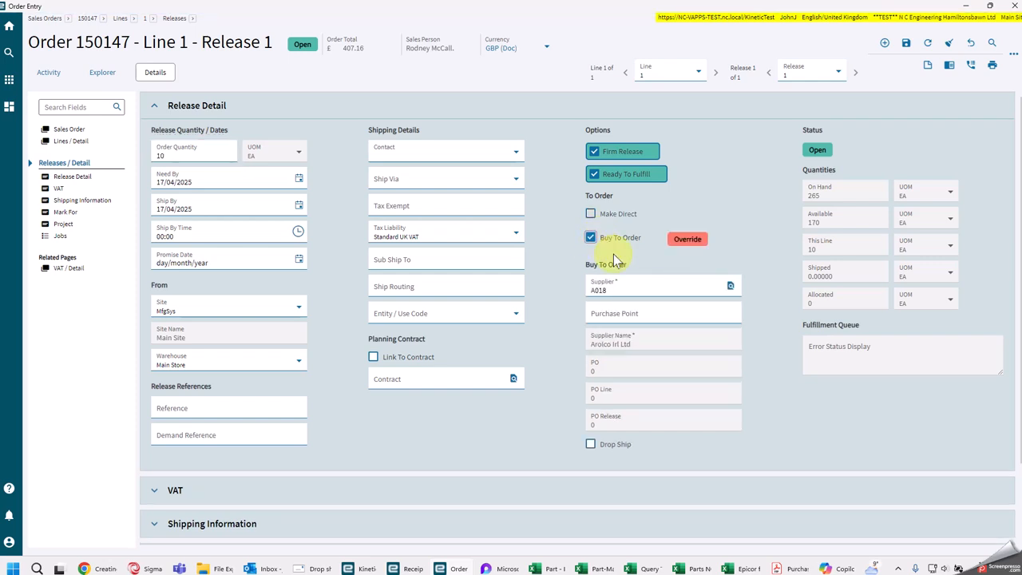
{"action": "left_click", "coordinate": [590, 445]}
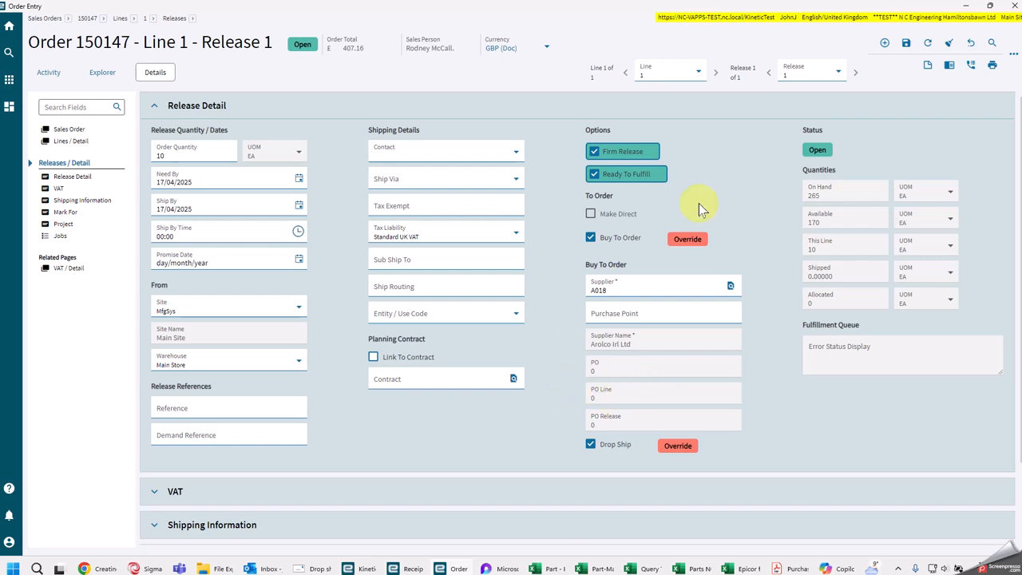
{"action": "left_click", "coordinate": [904, 44]}
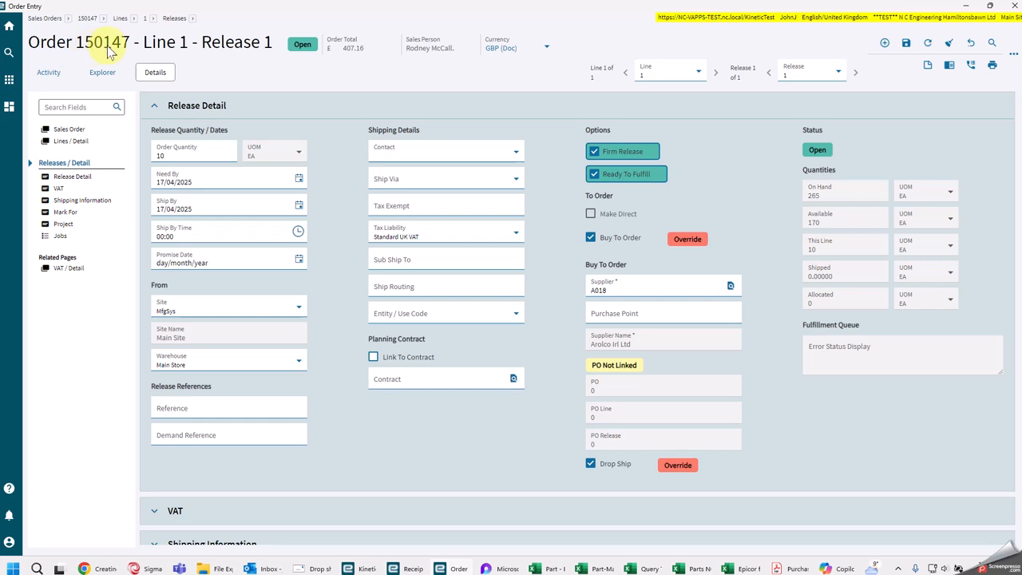
Step: Open Purchase Order Entry from the purchasing area of the home page and start a new purchase order
{"action": "left_click_drag", "start_coordinate": [266, 18], "coordinate": [1021, 77]}
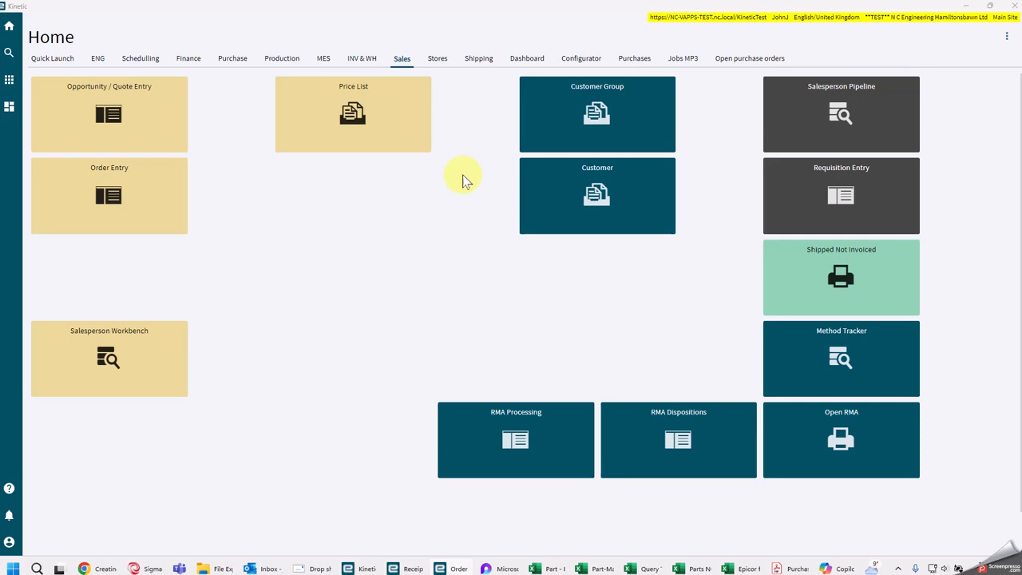
{"action": "left_click", "coordinate": [231, 61]}
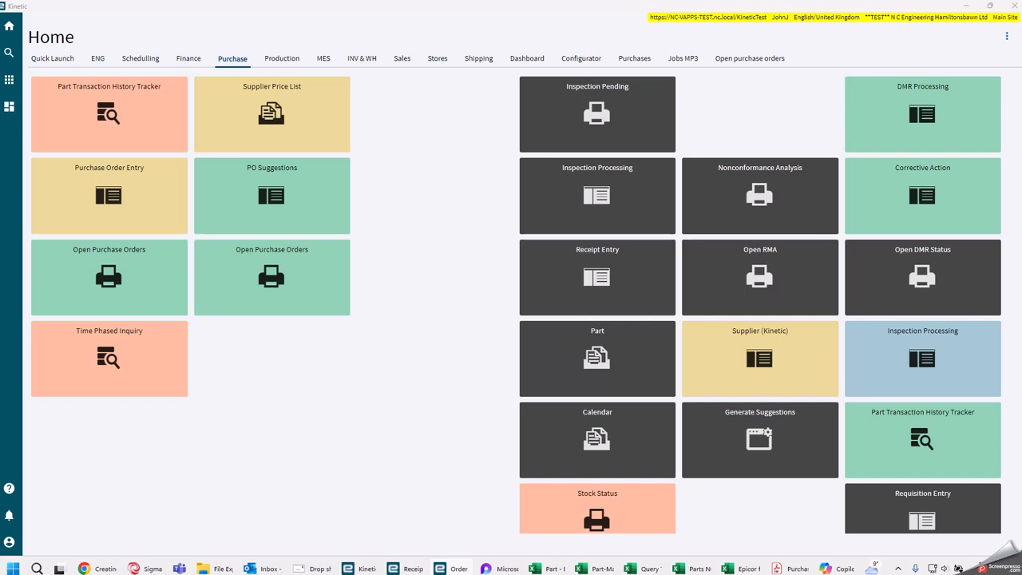
{"action": "left_click", "coordinate": [118, 199]}
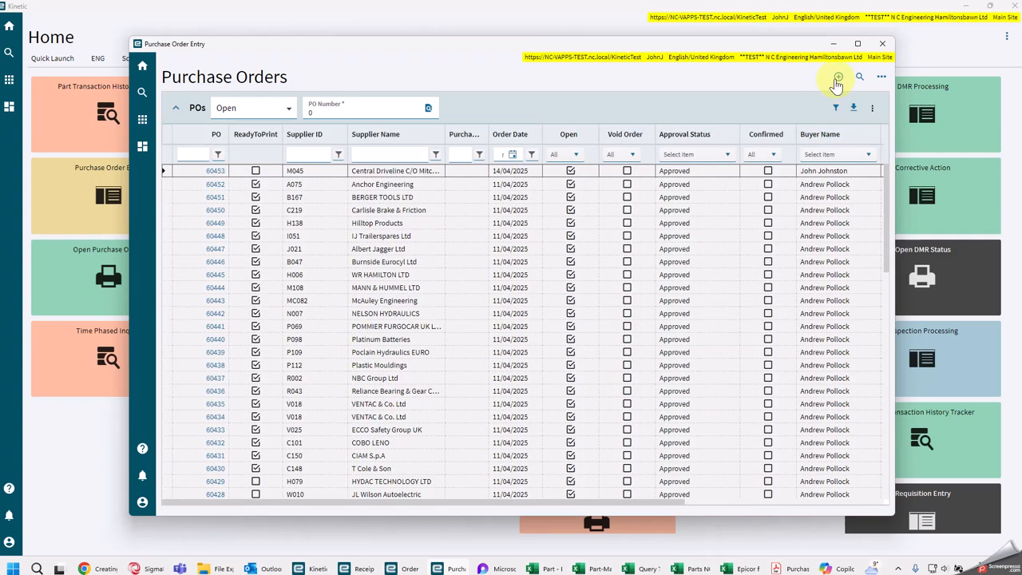
{"action": "left_click", "coordinate": [837, 78]}
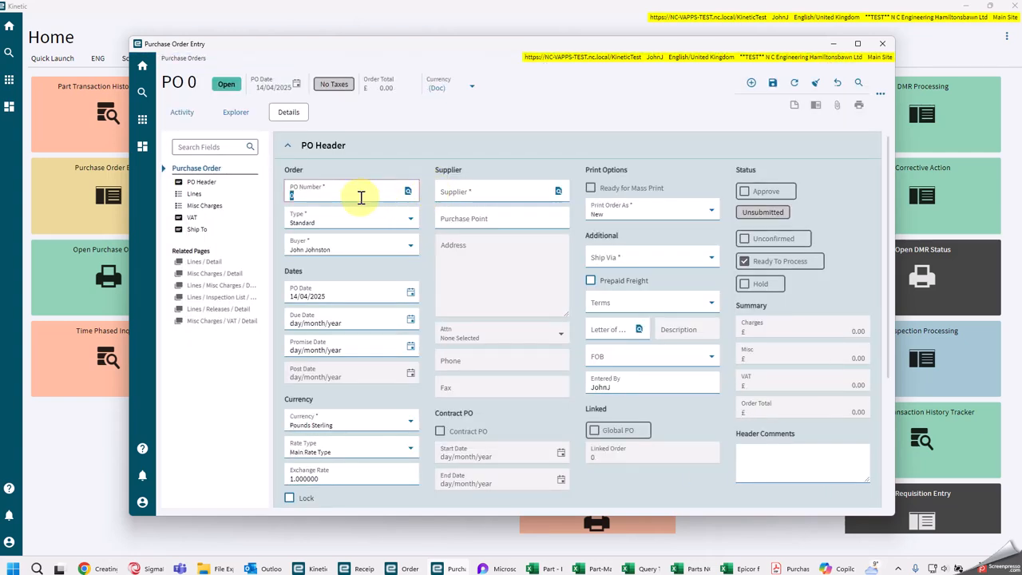
Step: Search the suppliers with the name filter aro, select Arolco Irl Ltd for the purchase order and save the header
{"action": "left_click", "coordinate": [506, 195]}
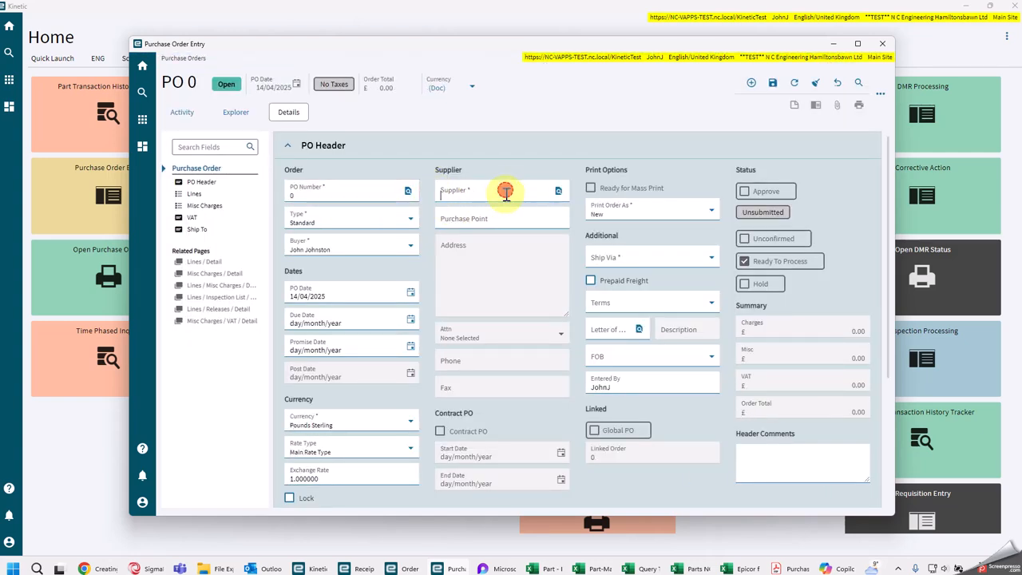
{"action": "left_click", "coordinate": [557, 193]}
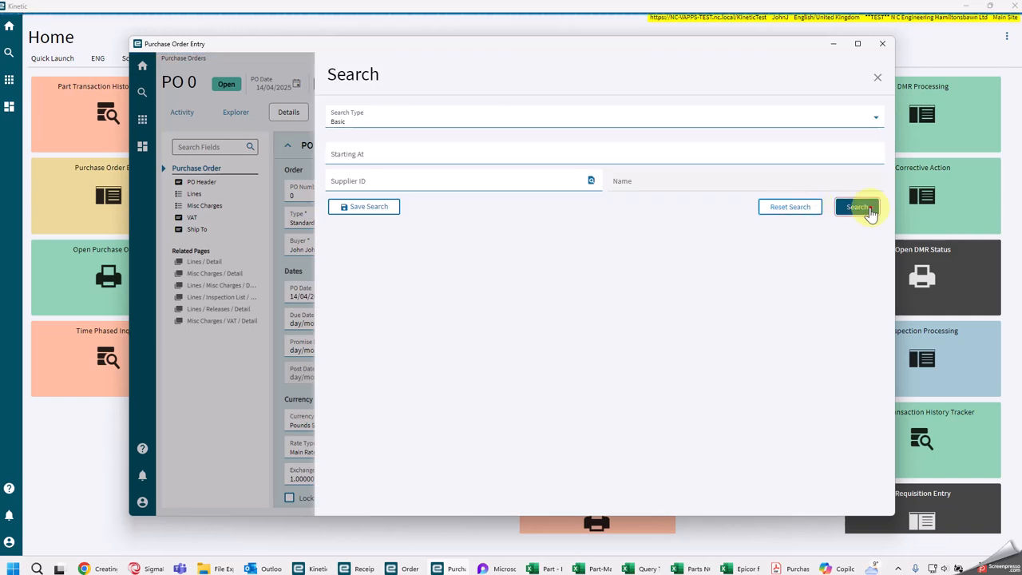
{"action": "left_click", "coordinate": [857, 204]}
{"action": "left_click", "coordinate": [398, 210]}
{"action": "type", "text": "aro"}
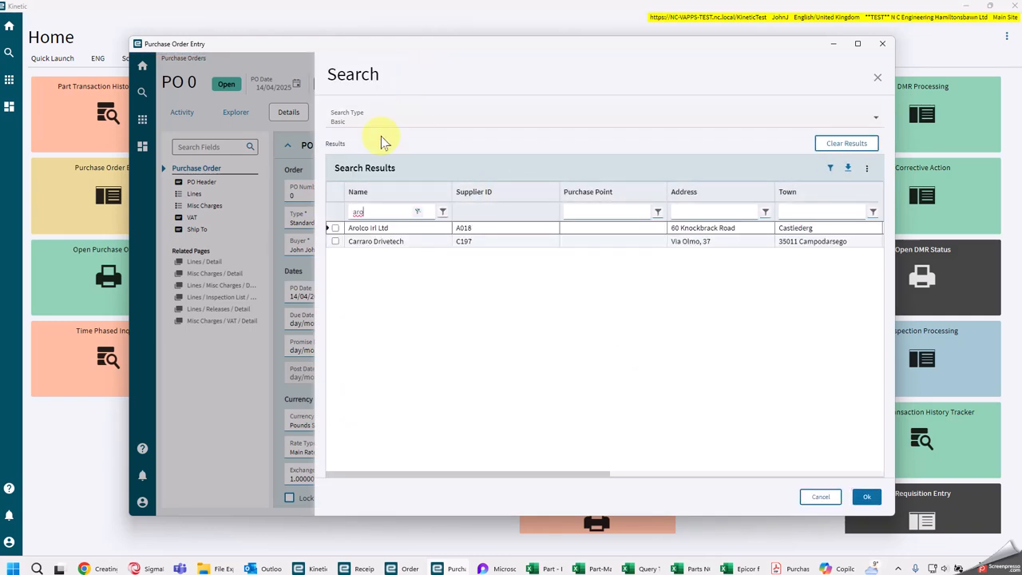
{"action": "left_click", "coordinate": [336, 228]}
{"action": "left_click", "coordinate": [861, 495]}
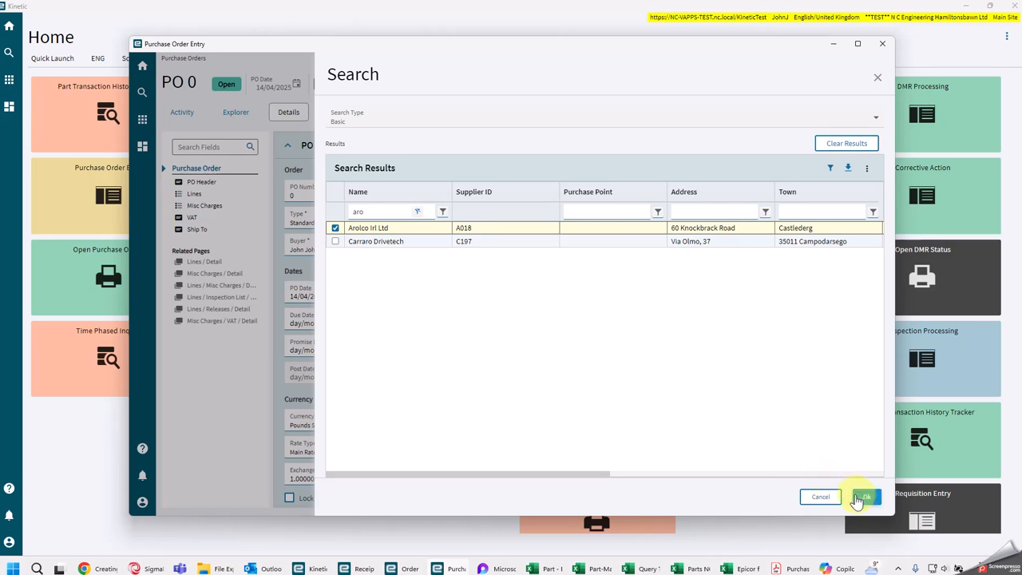
{"action": "left_click", "coordinate": [856, 43]}
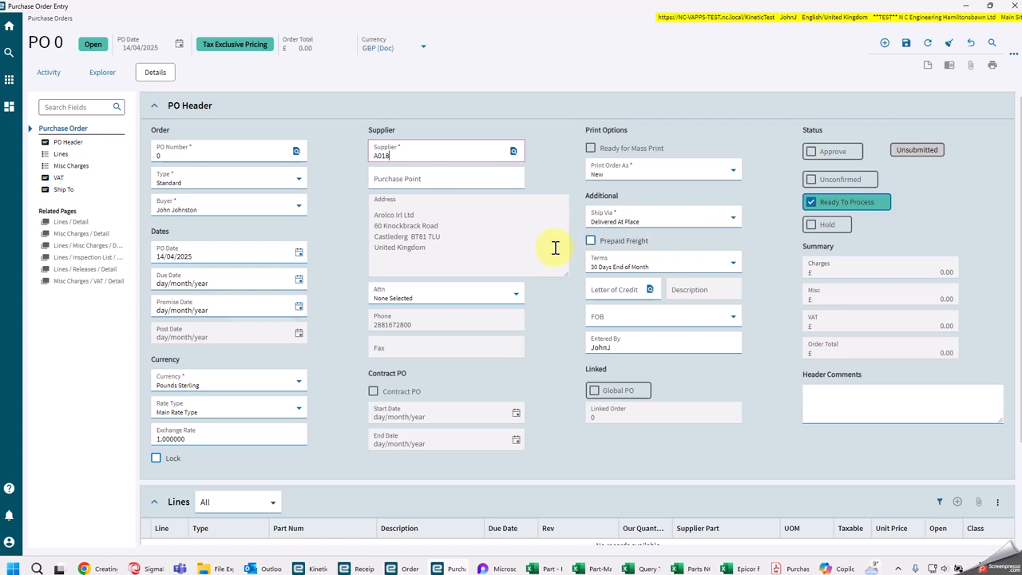
{"action": "left_click", "coordinate": [906, 45]}
Step: Set the purchase order's due date to 15/04/2025 and save it
{"action": "scroll", "coordinate": [579, 299], "scroll_direction": "down", "scroll_amount": 1}
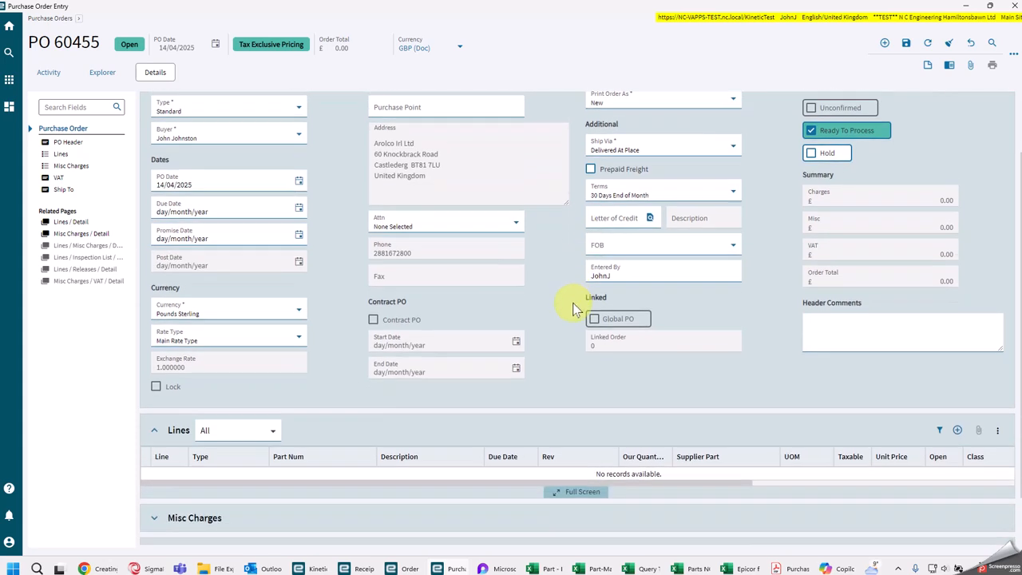
{"action": "left_click", "coordinate": [299, 208]}
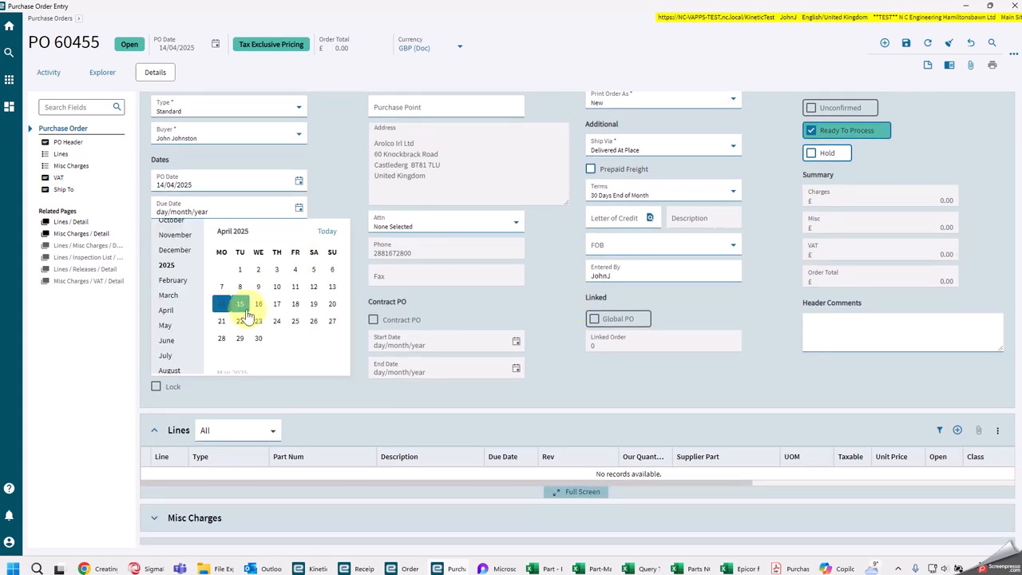
{"action": "left_click", "coordinate": [243, 304]}
{"action": "left_click", "coordinate": [907, 45]}
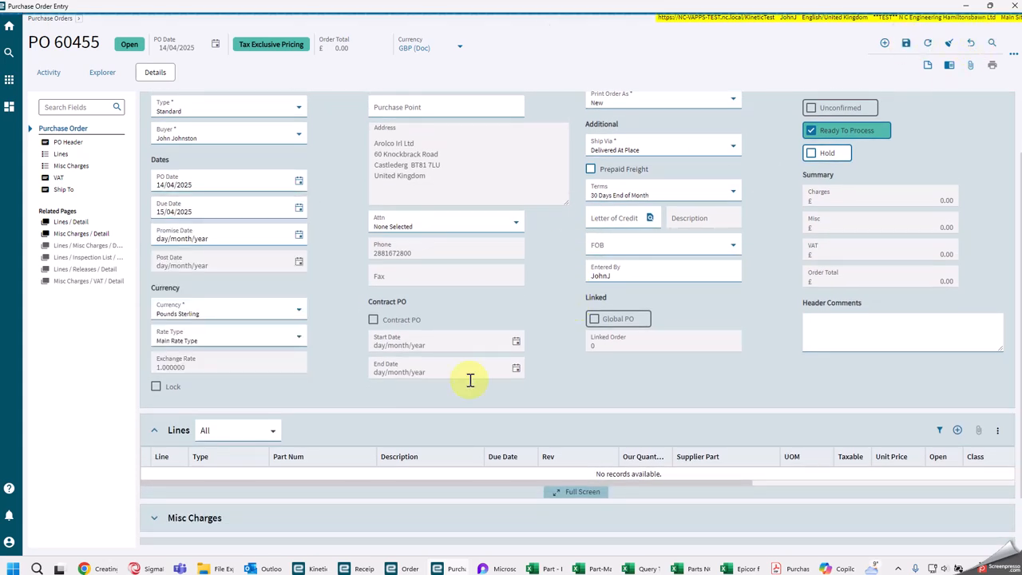
Step: Add a purchase order line and assign it part BRG-1034-999, found with the part number filter 999
{"action": "left_click", "coordinate": [71, 223]}
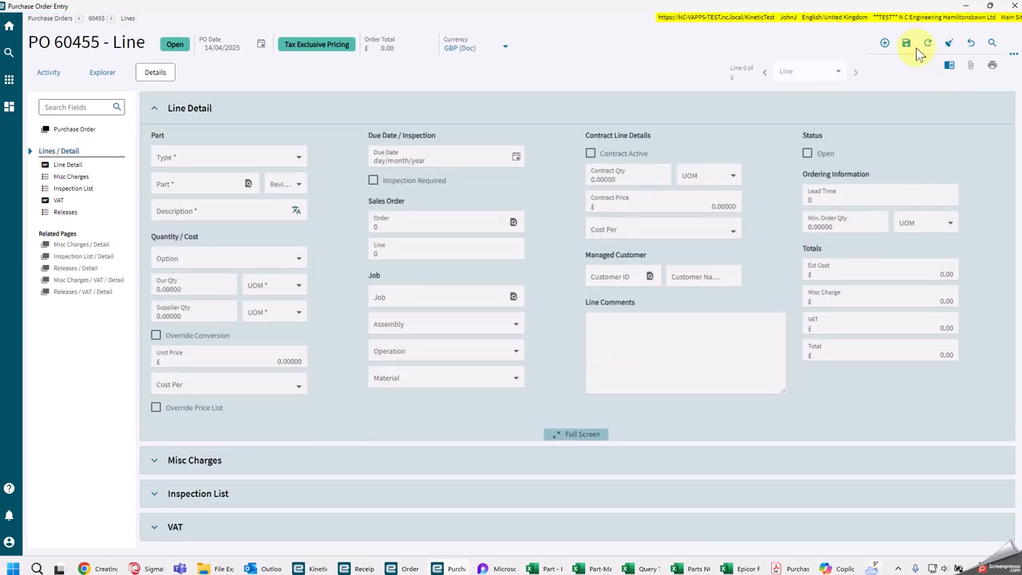
{"action": "left_click", "coordinate": [884, 43]}
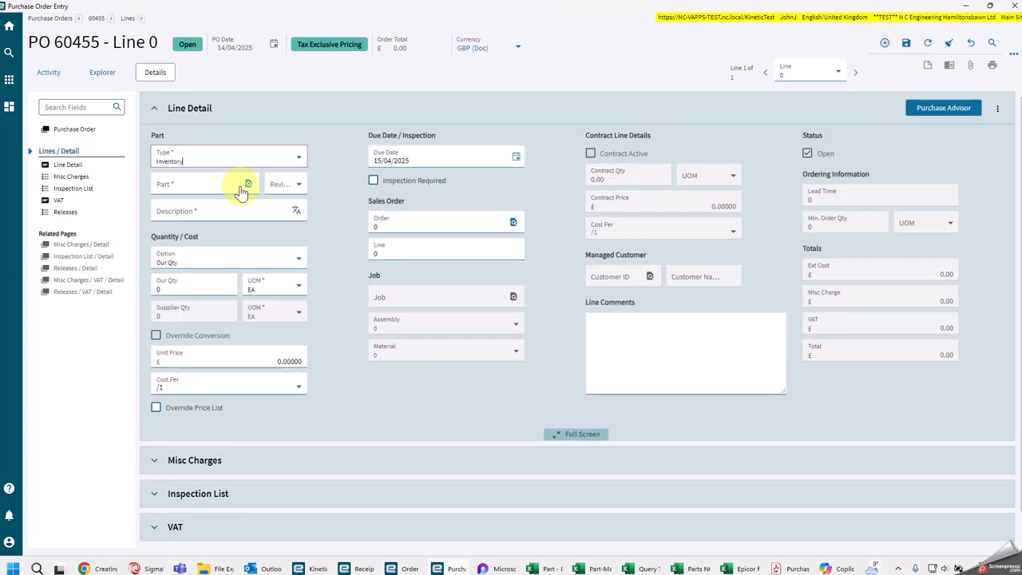
{"action": "left_click", "coordinate": [248, 183]}
{"action": "left_click", "coordinate": [987, 265]}
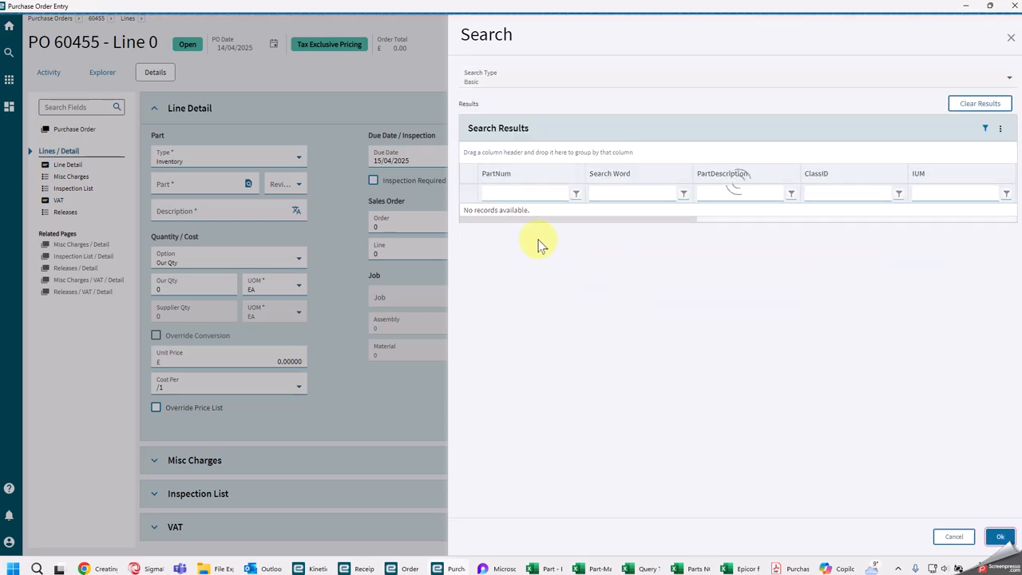
{"action": "left_click", "coordinate": [539, 175]}
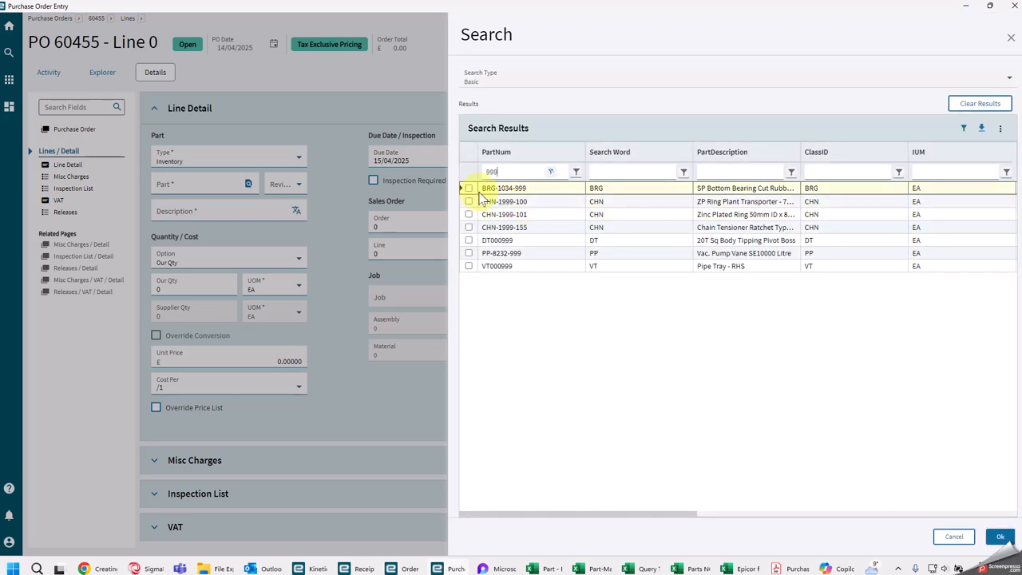
{"action": "left_click", "coordinate": [468, 187]}
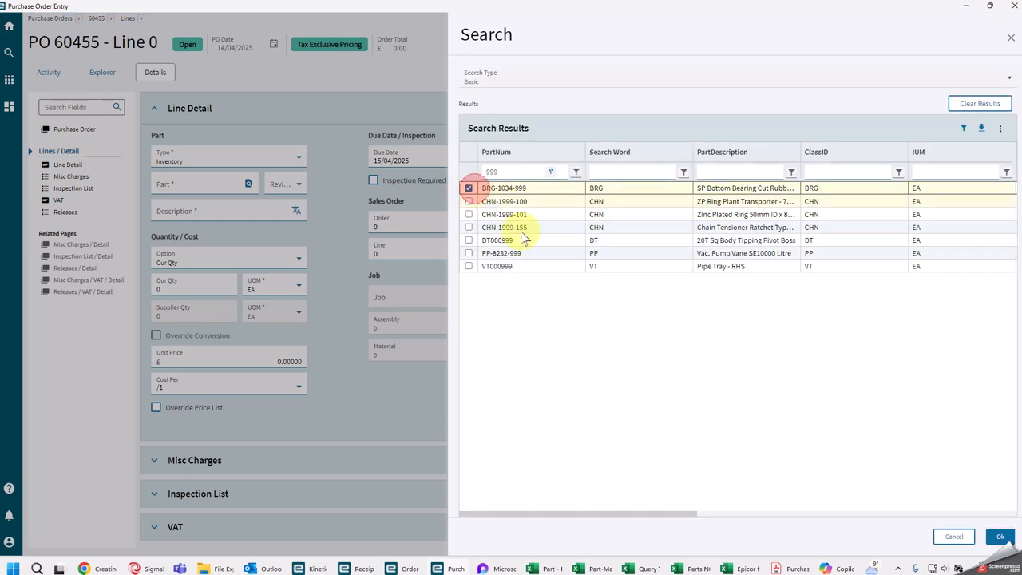
{"action": "left_click", "coordinate": [996, 538]}
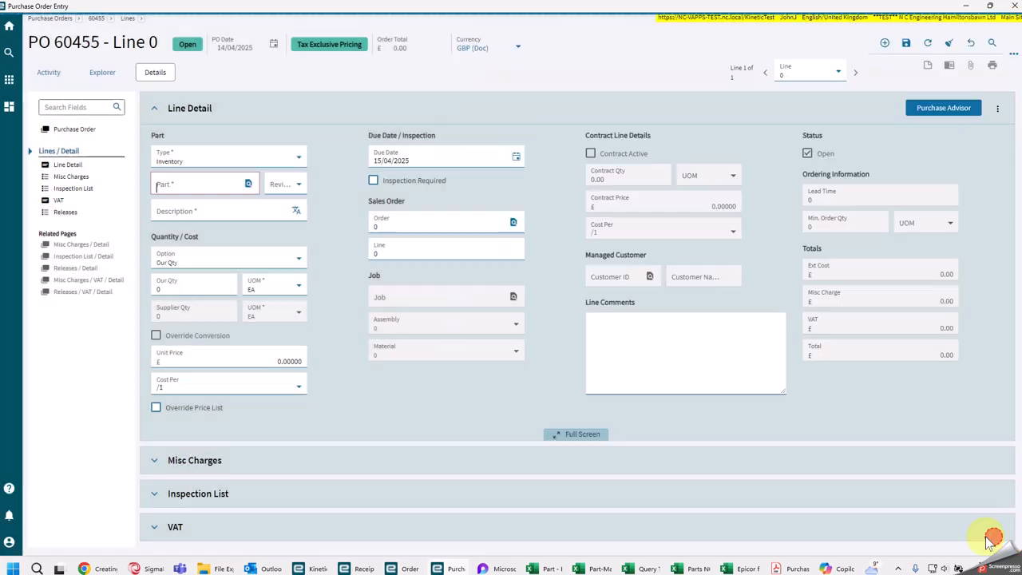
Step: Set Our Qty on the purchase order line to 10
{"action": "left_click", "coordinate": [164, 287]}
{"action": "key", "text": "Tab"}
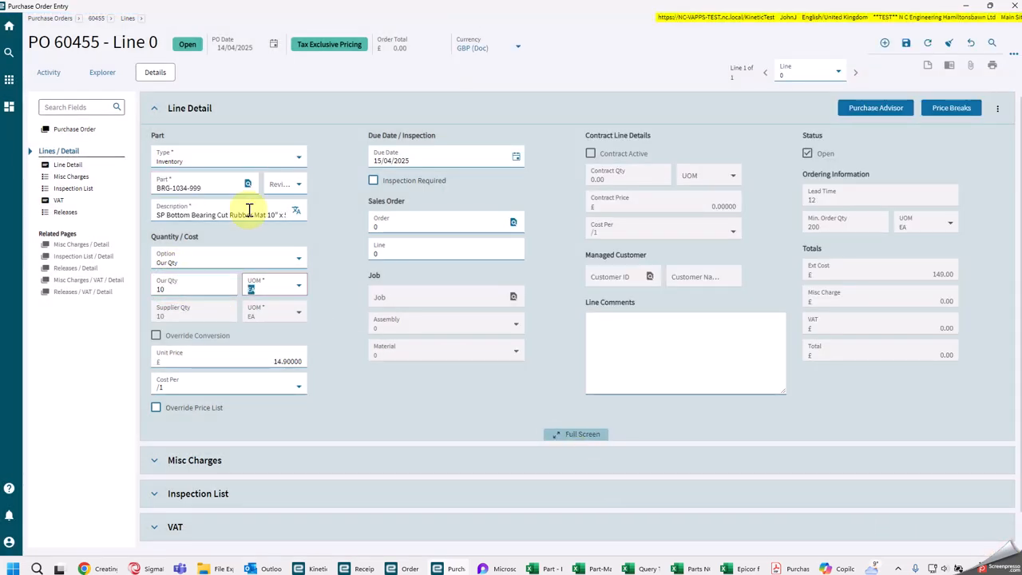
{"action": "left_click", "coordinate": [352, 329]}
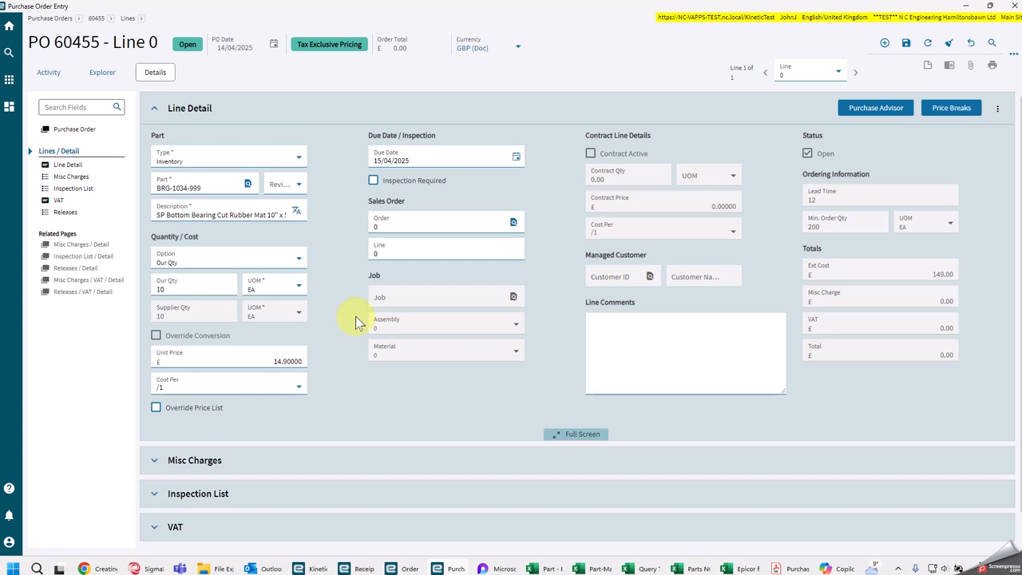
Step: Link the line to the sales order release for 10 of BRG-1034-999 with ship-by date 17/04/2025, then save the line
{"action": "left_click", "coordinate": [513, 225]}
{"action": "left_click", "coordinate": [983, 142]}
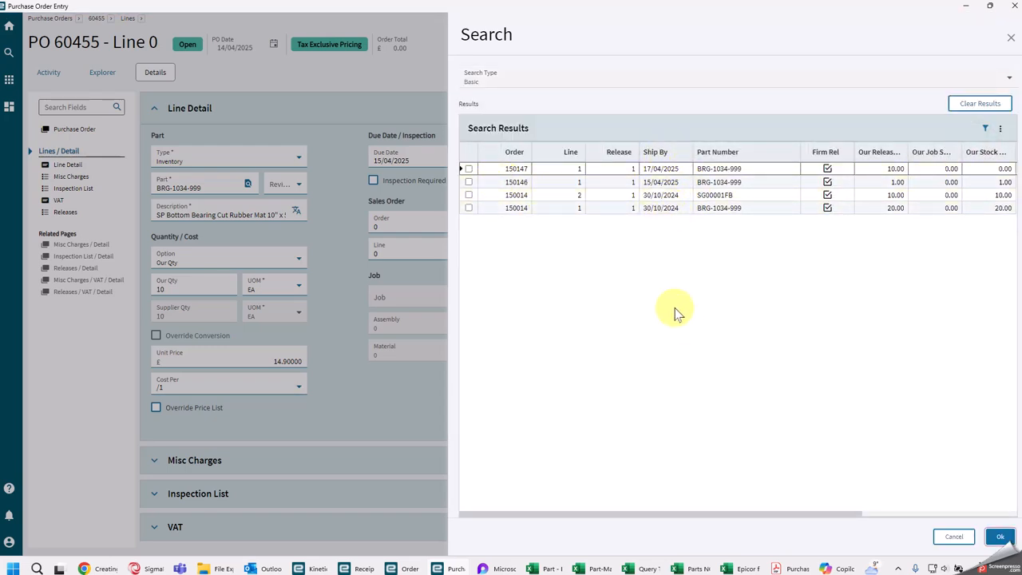
{"action": "left_click", "coordinate": [469, 170]}
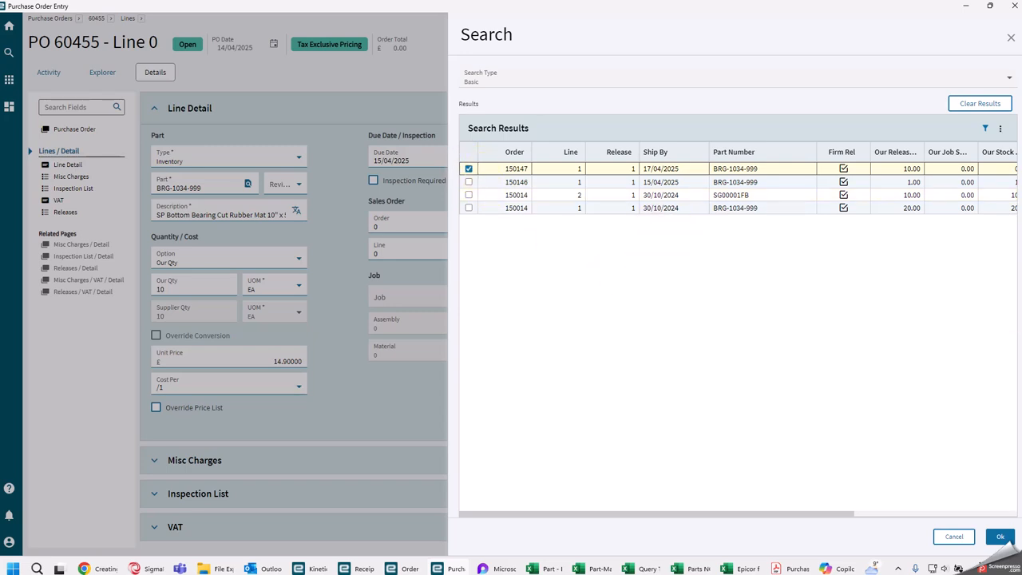
{"action": "left_click", "coordinate": [998, 538]}
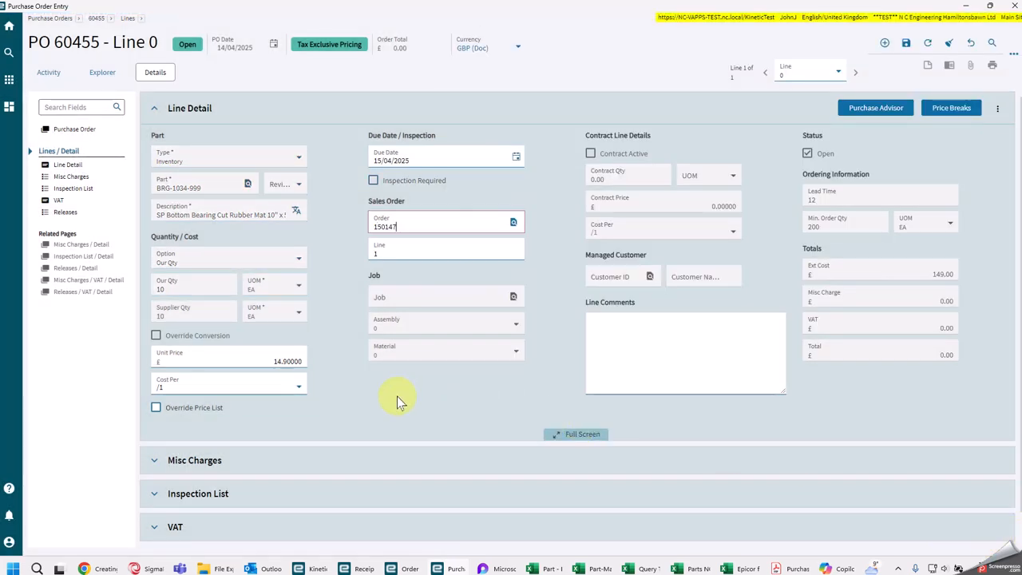
{"action": "left_click", "coordinate": [348, 414]}
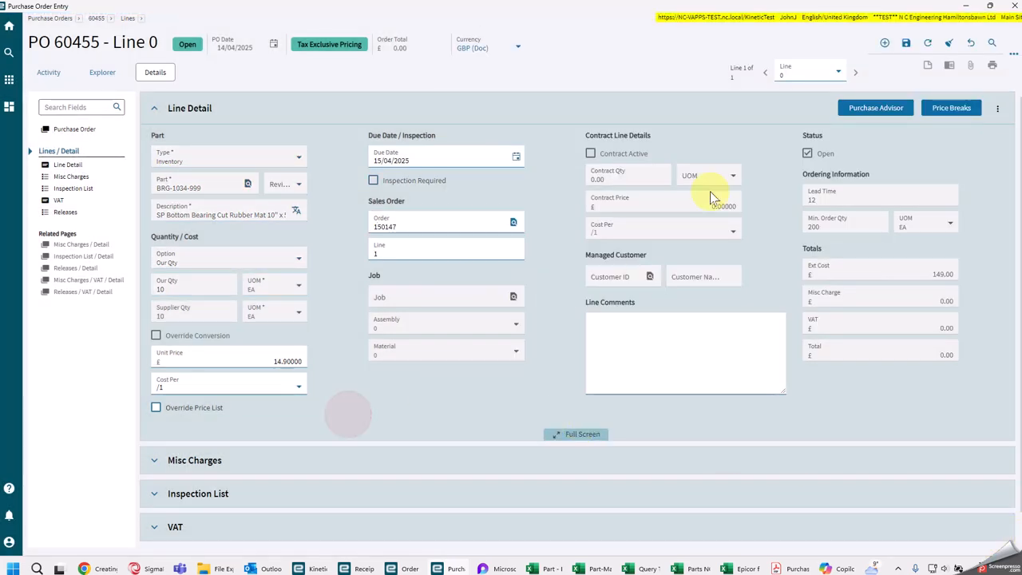
{"action": "left_click", "coordinate": [905, 44]}
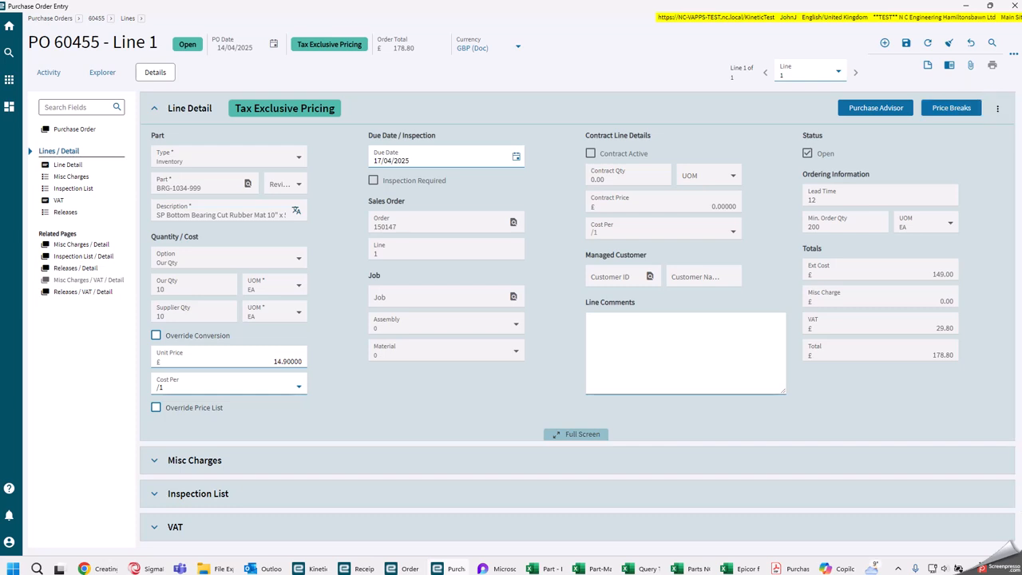
Step: Switch to Order Entry and refresh the sales order release to check its purchase order link
{"action": "left_click_drag", "start_coordinate": [1021, 72], "coordinate": [486, 43]}
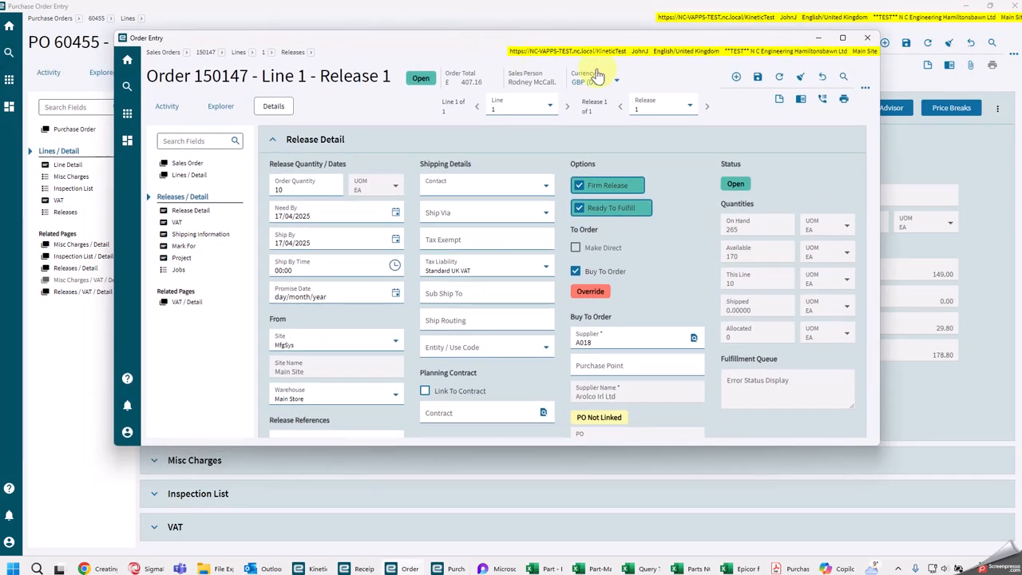
{"action": "left_click", "coordinate": [841, 38]}
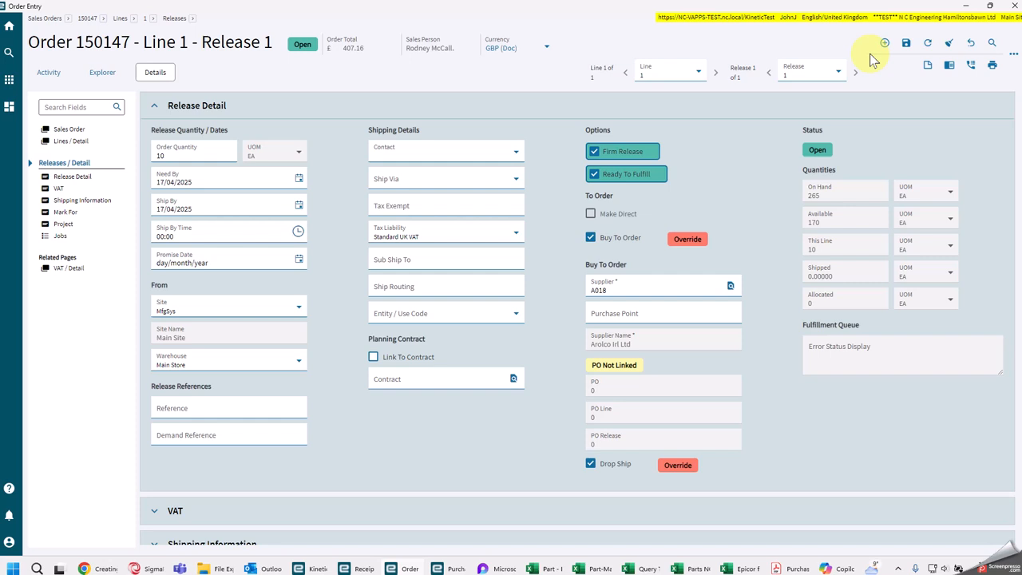
{"action": "left_click", "coordinate": [926, 44]}
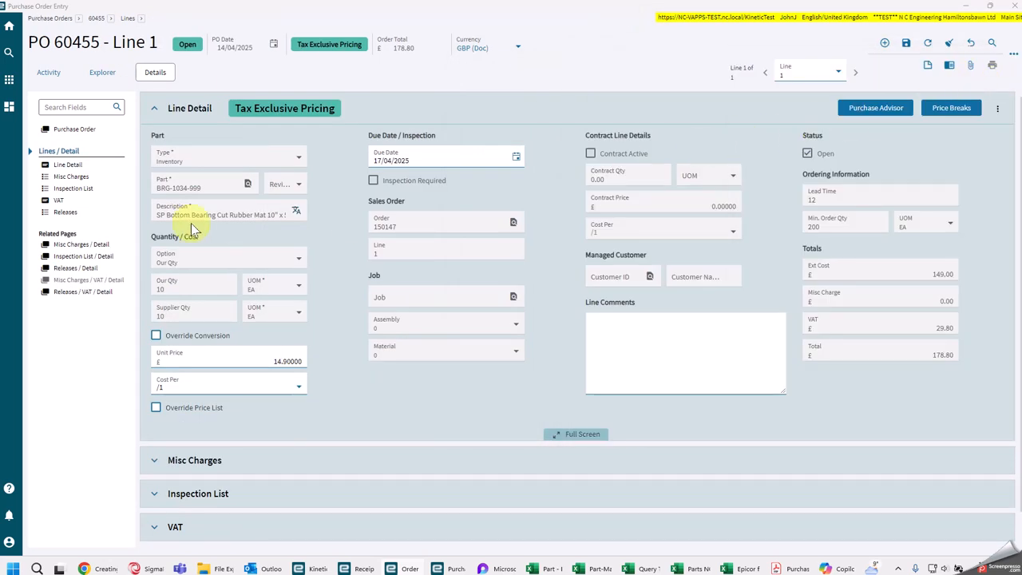
Step: Approve the purchase order from its header and generate a PDF print preview in the POForm_R250206 style
{"action": "left_click", "coordinate": [64, 132]}
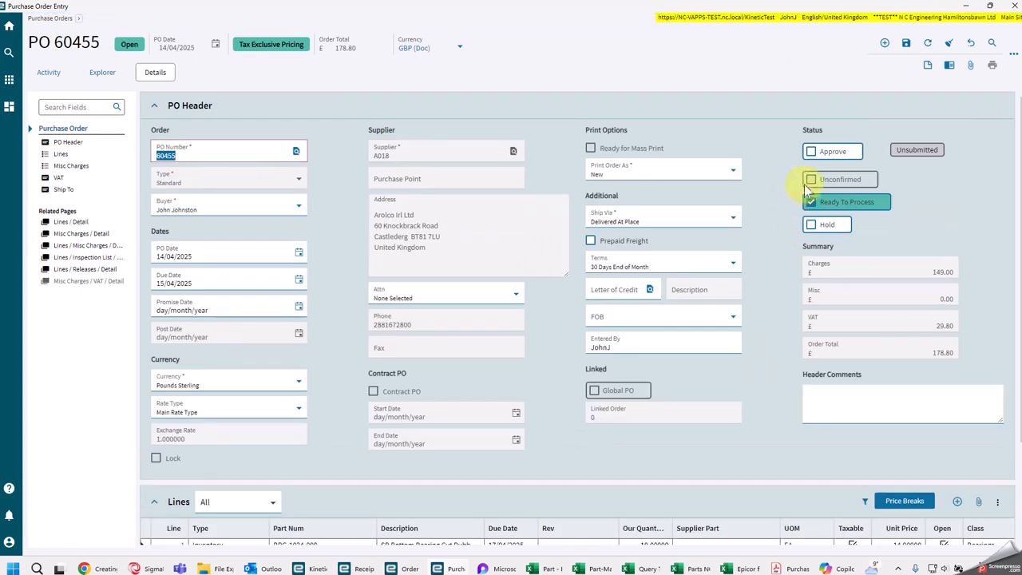
{"action": "left_click", "coordinate": [811, 151]}
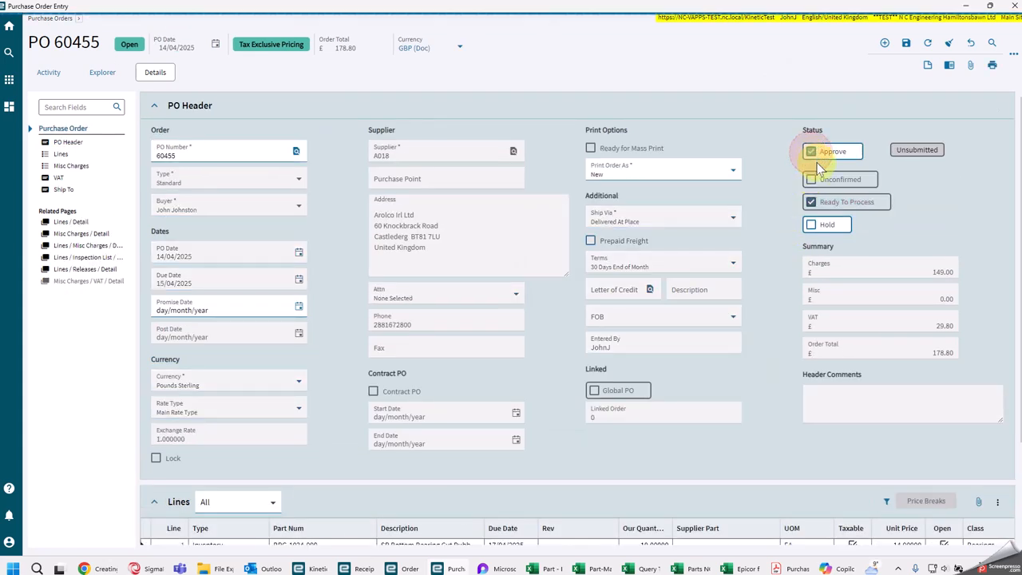
{"action": "left_click", "coordinate": [992, 65]}
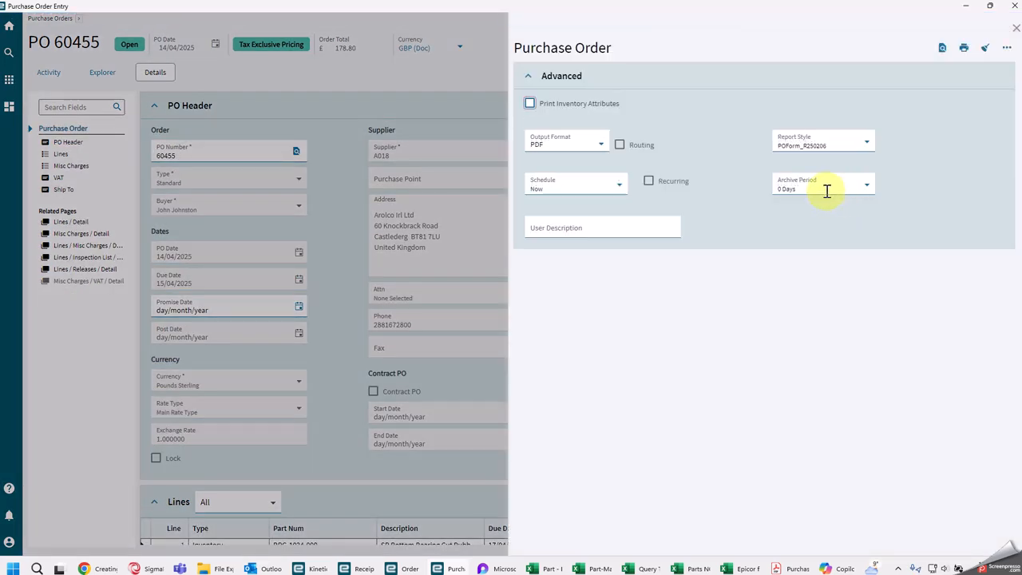
{"action": "left_click", "coordinate": [940, 48]}
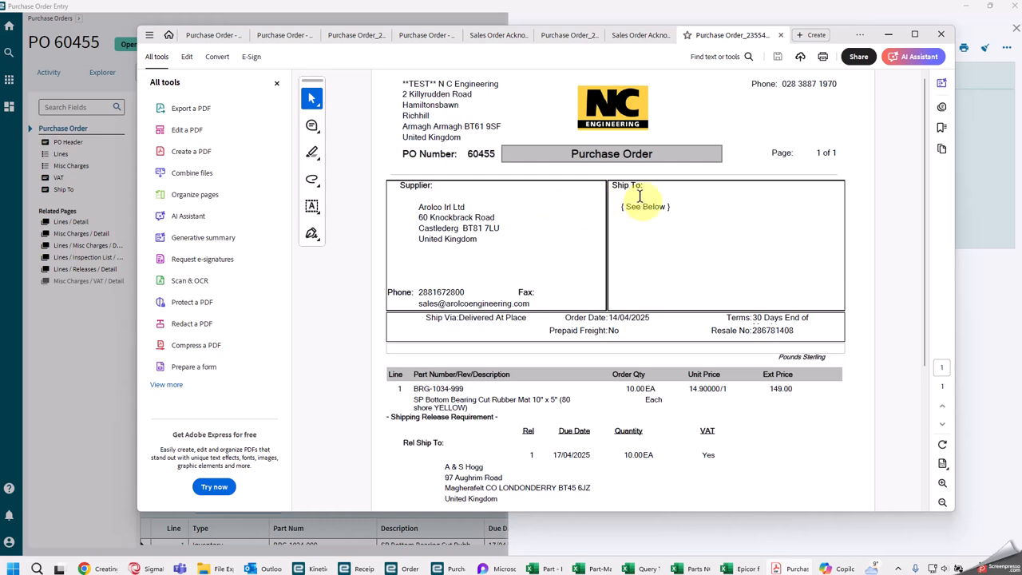
Step: Examine the supplier, ship-to, line and release delivery details in the purchase order PDF
{"action": "scroll", "coordinate": [644, 235], "scroll_direction": "down", "scroll_amount": 1}
{"action": "scroll", "coordinate": [474, 303], "scroll_direction": "down", "scroll_amount": 2}
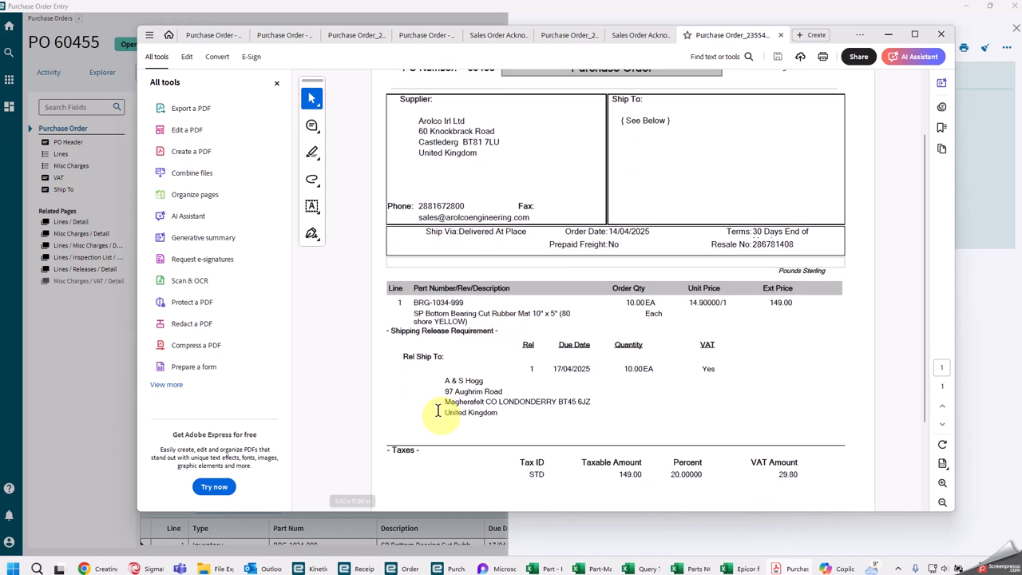
{"action": "scroll", "coordinate": [433, 407], "scroll_direction": "down", "scroll_amount": 1}
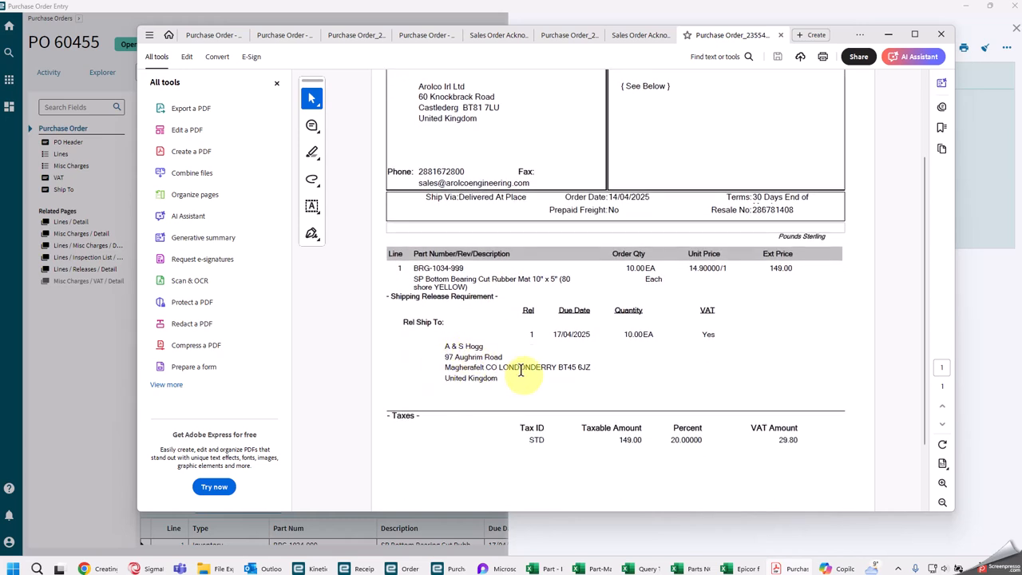
{"action": "scroll", "coordinate": [523, 371], "scroll_direction": "down", "scroll_amount": 1}
{"action": "scroll", "coordinate": [521, 359], "scroll_direction": "up", "scroll_amount": 3}
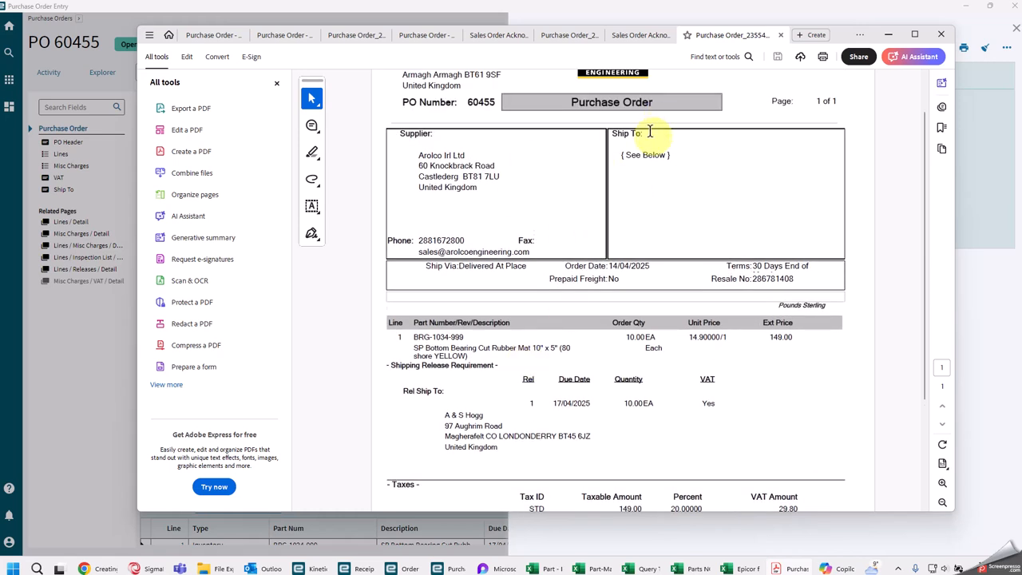
Step: Enlarge the purchase order PDF and examine its supplier block, line 1 for BRG-1034-999 and the tax and total sections
{"action": "left_click", "coordinate": [912, 36]}
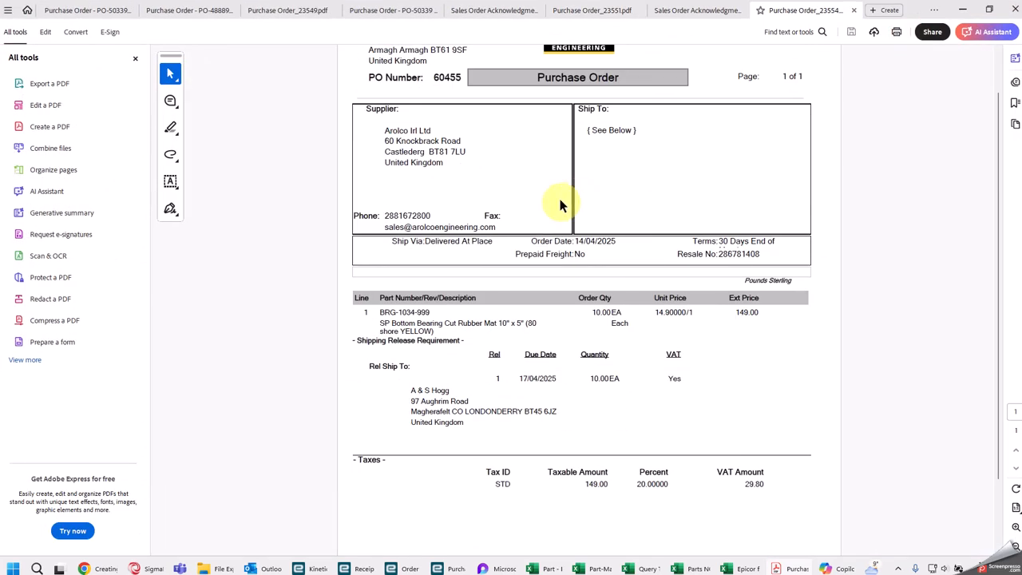
{"action": "scroll", "coordinate": [519, 264], "scroll_direction": "up", "scroll_amount": 1}
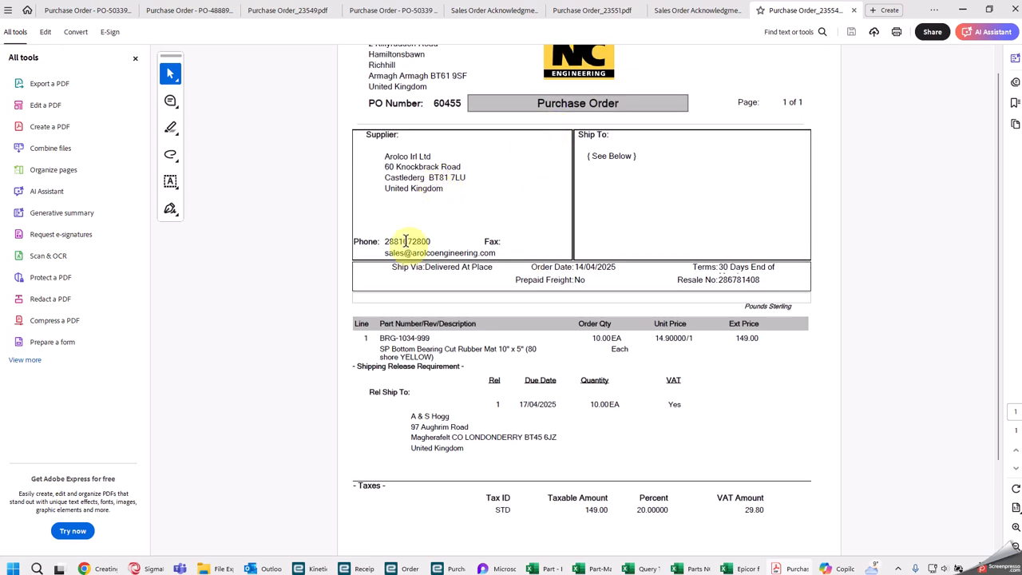
{"action": "double_click", "coordinate": [367, 339]}
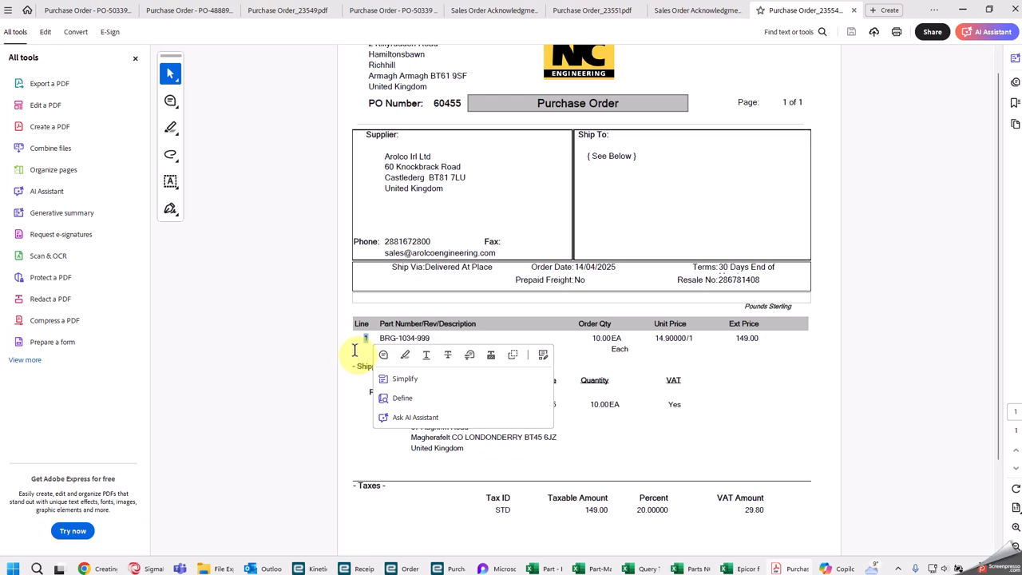
{"action": "left_click", "coordinate": [444, 338]}
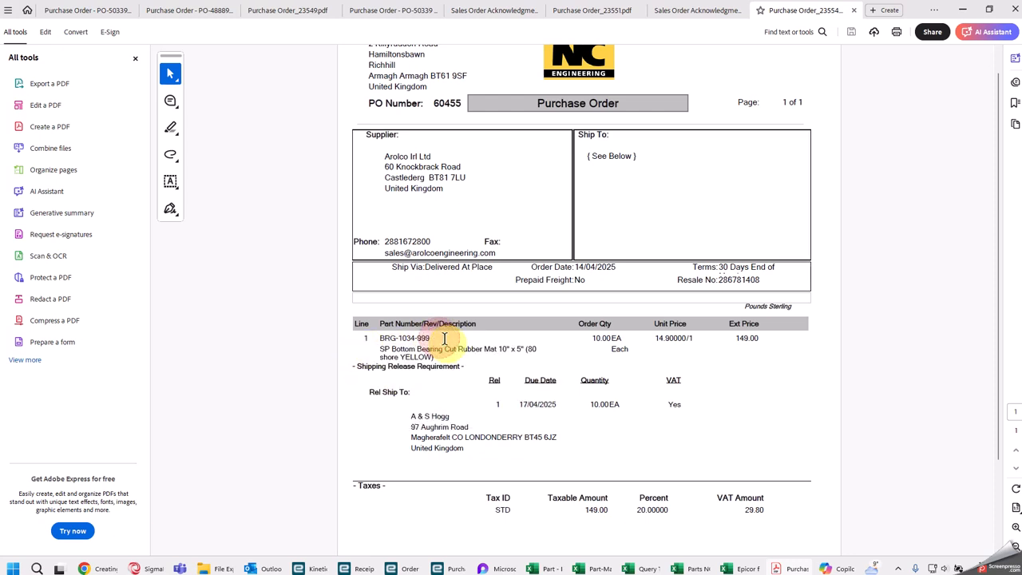
{"action": "left_click", "coordinate": [361, 340]}
{"action": "left_click_drag", "start_coordinate": [366, 335], "coordinate": [372, 336]}
{"action": "left_click", "coordinate": [453, 337]}
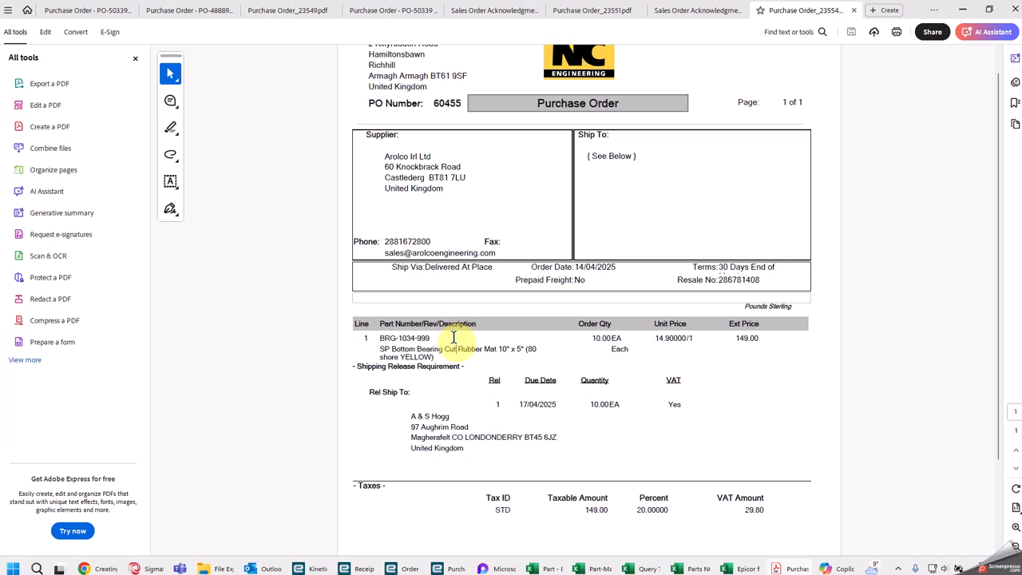
{"action": "scroll", "coordinate": [454, 337], "scroll_direction": "down", "scroll_amount": 1}
{"action": "scroll", "coordinate": [438, 283], "scroll_direction": "down", "scroll_amount": 1}
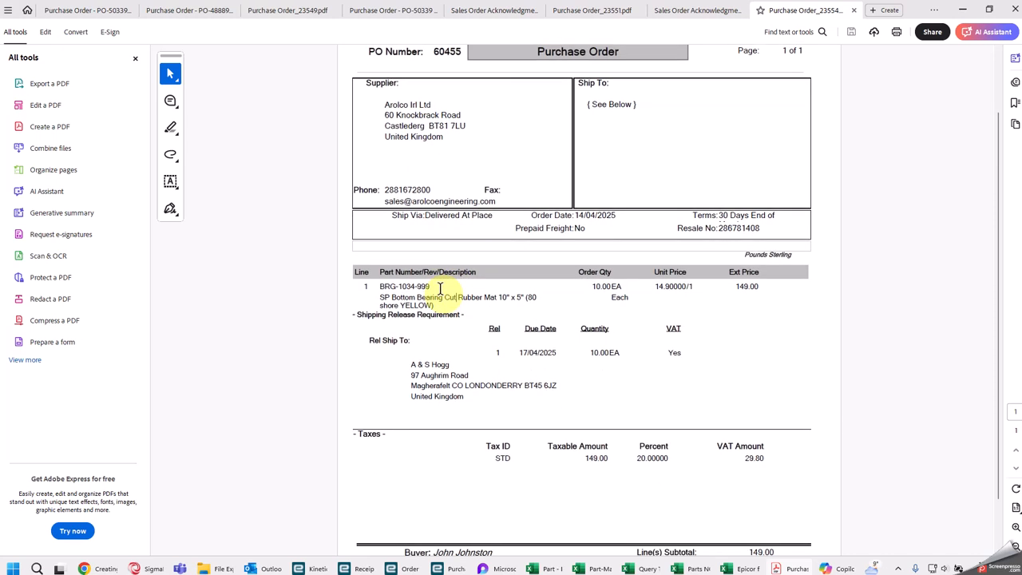
{"action": "scroll", "coordinate": [456, 454], "scroll_direction": "down", "scroll_amount": 2}
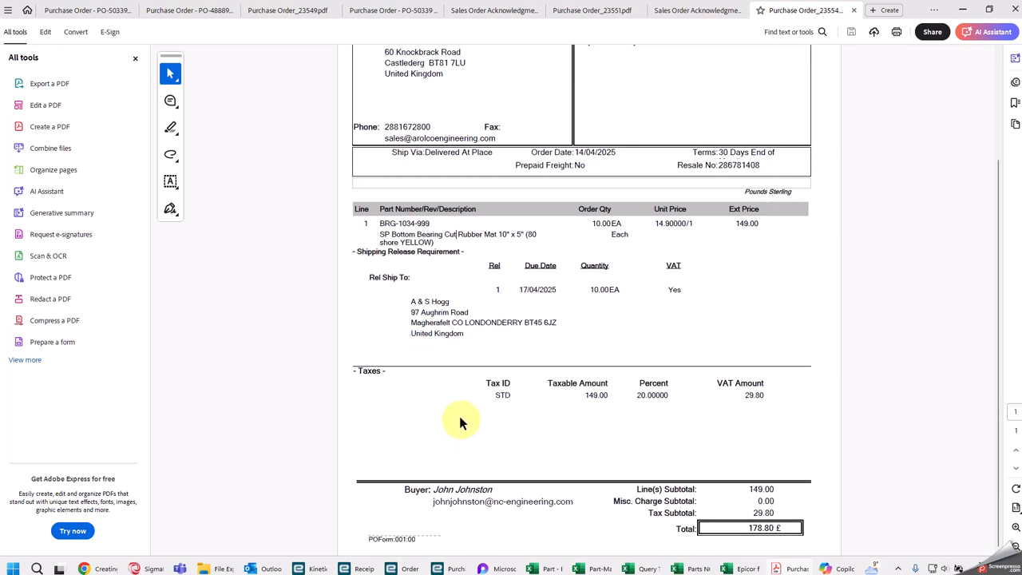
Step: Review the shipping release section of the purchase order PDF for the customer's delivery address, due date and quantity
{"action": "scroll", "coordinate": [463, 407], "scroll_direction": "up", "scroll_amount": 2}
{"action": "scroll", "coordinate": [464, 393], "scroll_direction": "up", "scroll_amount": 1}
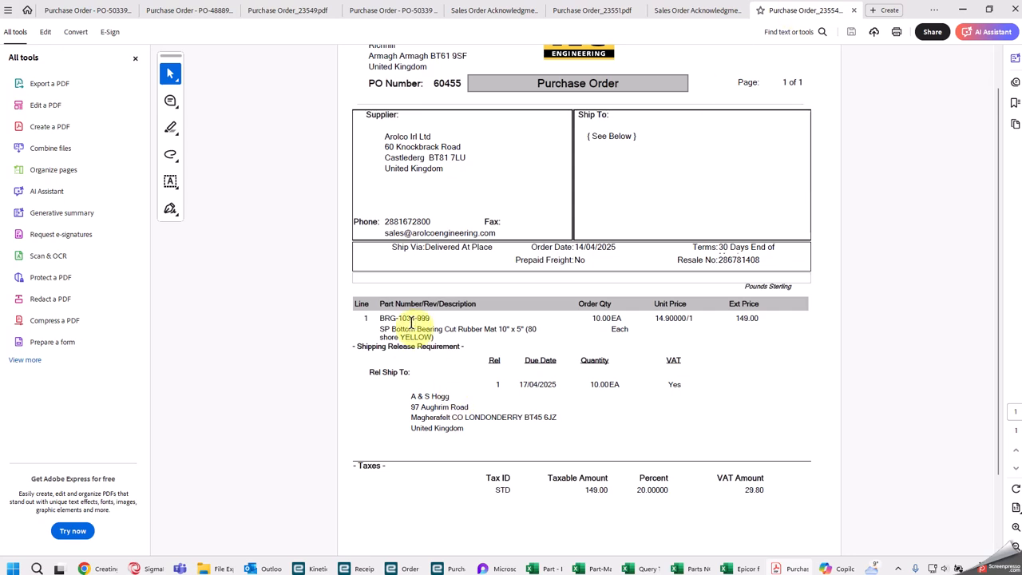
{"action": "left_click", "coordinate": [428, 375]}
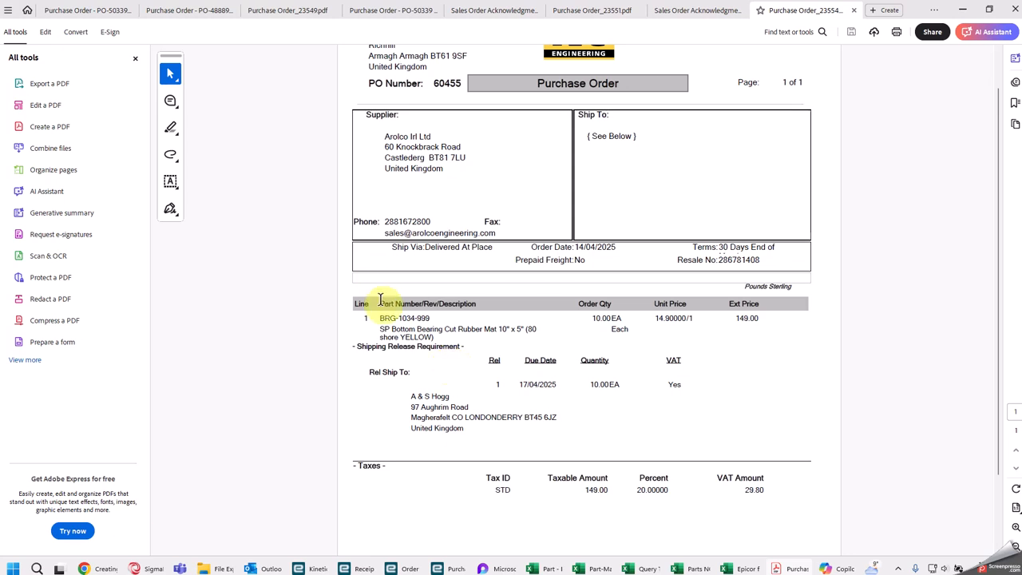
{"action": "scroll", "coordinate": [405, 329], "scroll_direction": "down", "scroll_amount": 3}
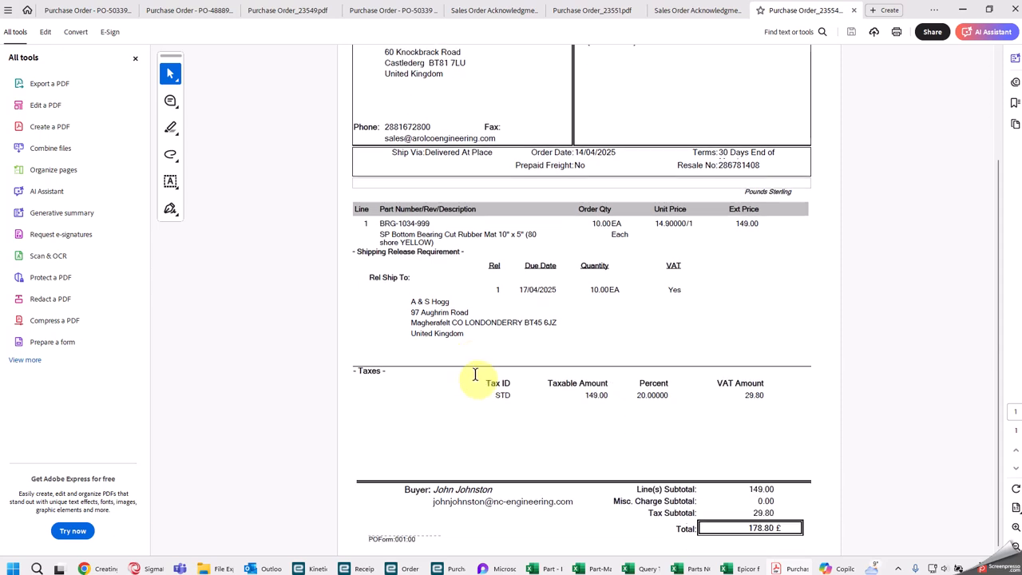
{"action": "scroll", "coordinate": [473, 371], "scroll_direction": "up", "scroll_amount": 1}
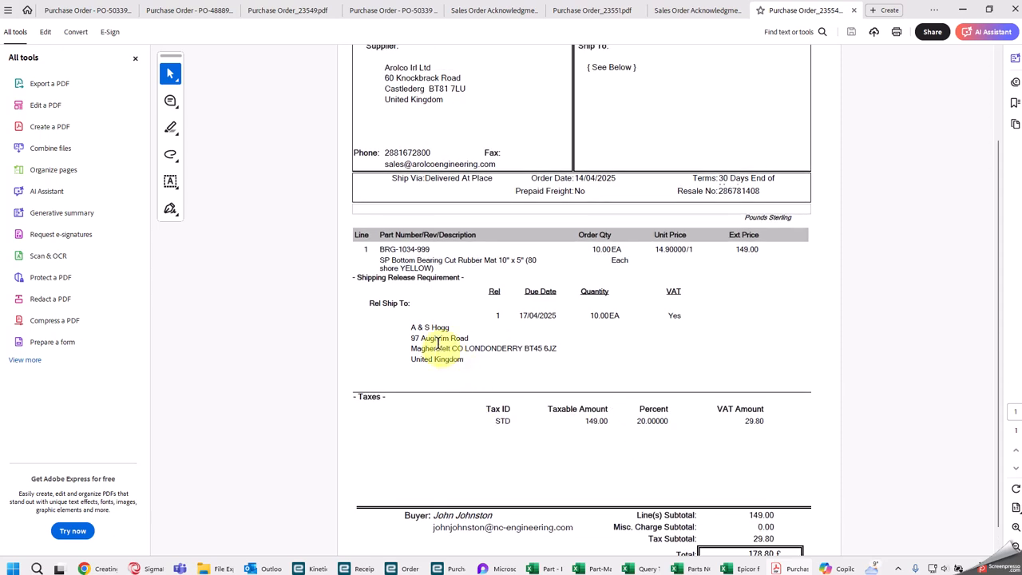
{"action": "left_click_drag", "start_coordinate": [403, 304], "coordinate": [362, 305]}
{"action": "left_click", "coordinate": [441, 313]}
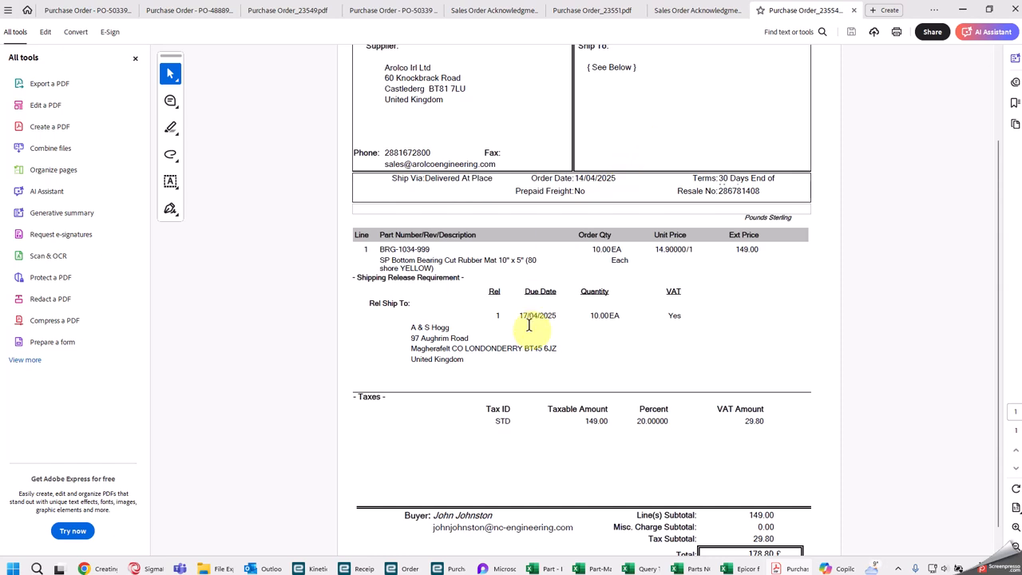
{"action": "scroll", "coordinate": [543, 339], "scroll_direction": "up", "scroll_amount": 2}
{"action": "scroll", "coordinate": [542, 339], "scroll_direction": "up", "scroll_amount": 3}
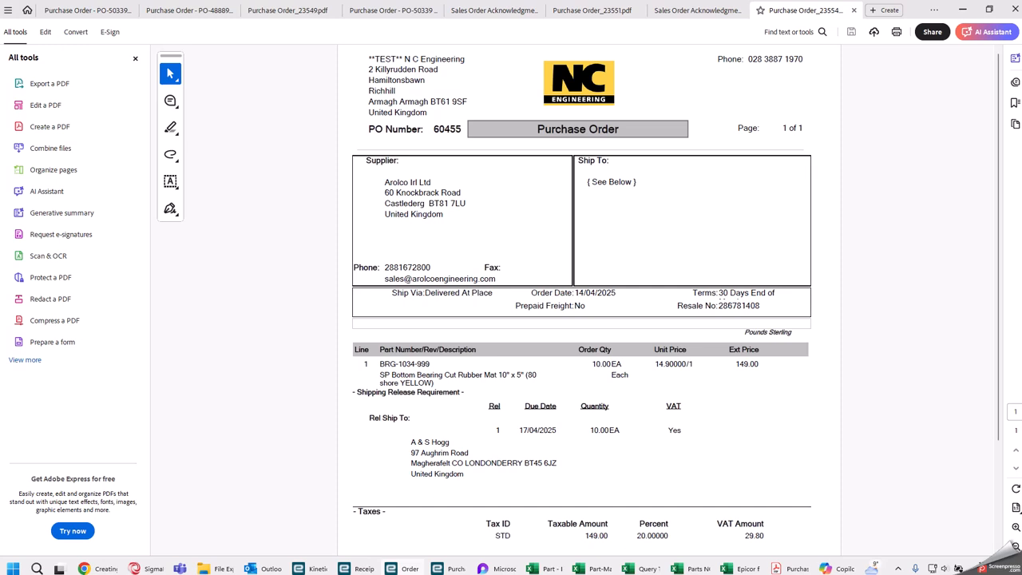
Step: Compare the linked sales order release in Order Entry with the release details on the purchase order PDF
{"action": "left_click_drag", "start_coordinate": [1021, 65], "coordinate": [500, 59]}
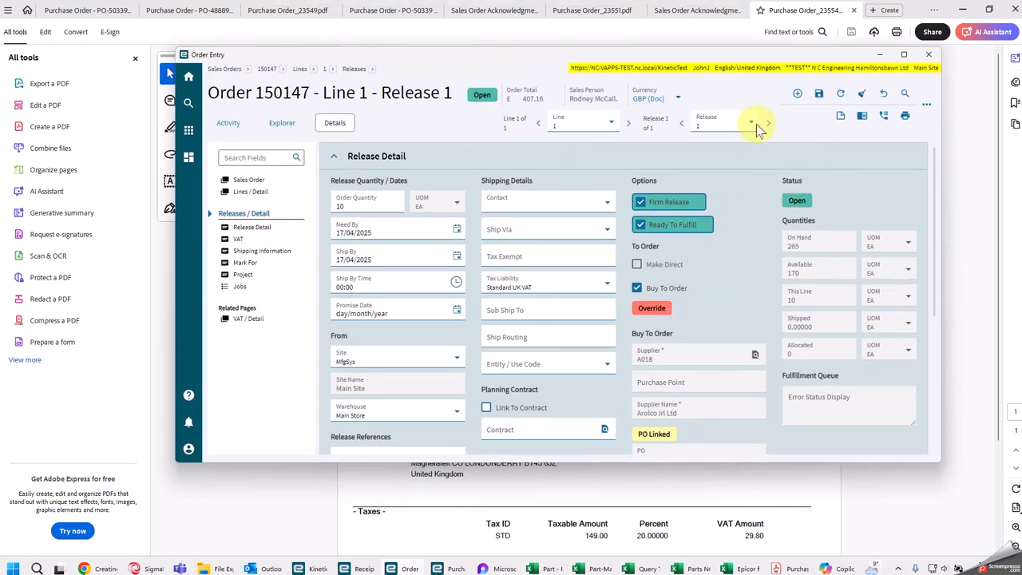
{"action": "left_click_drag", "start_coordinate": [815, 56], "coordinate": [1021, 56]}
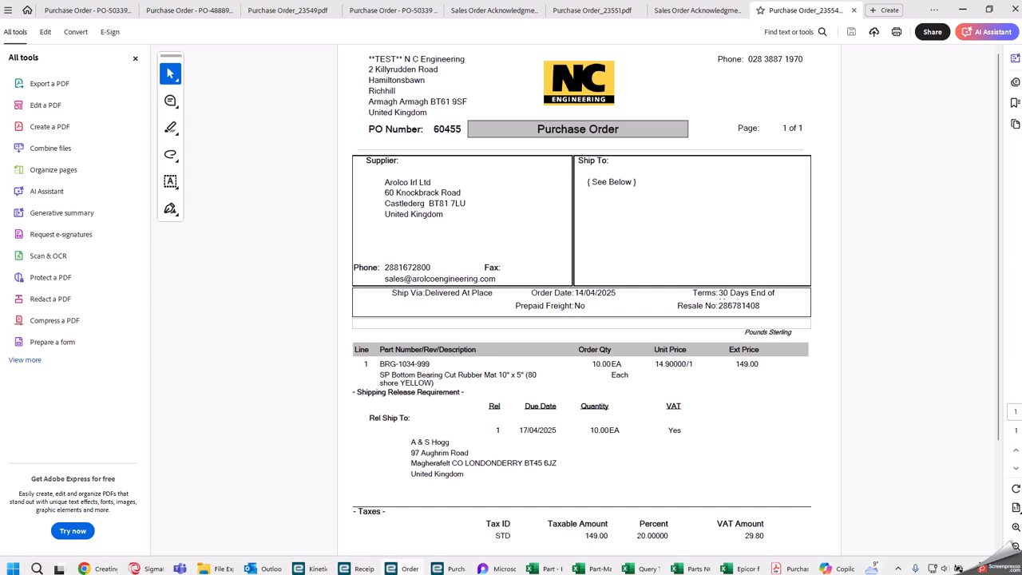
{"action": "scroll", "coordinate": [487, 351], "scroll_direction": "down", "scroll_amount": 1}
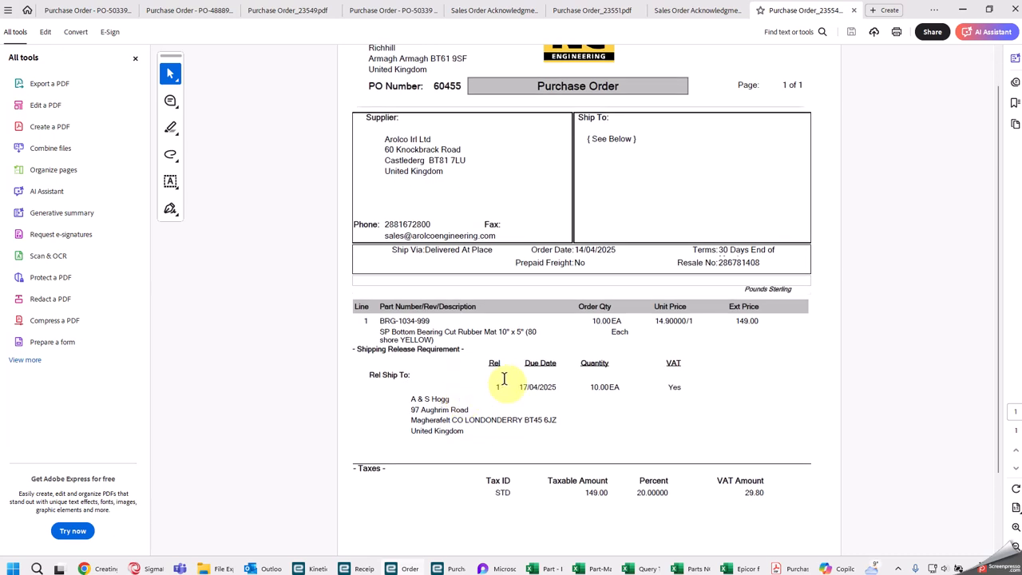
Step: Close the purchase order's print options and open Drop Shipment Entry in a maximised window
{"action": "left_click", "coordinate": [963, 10]}
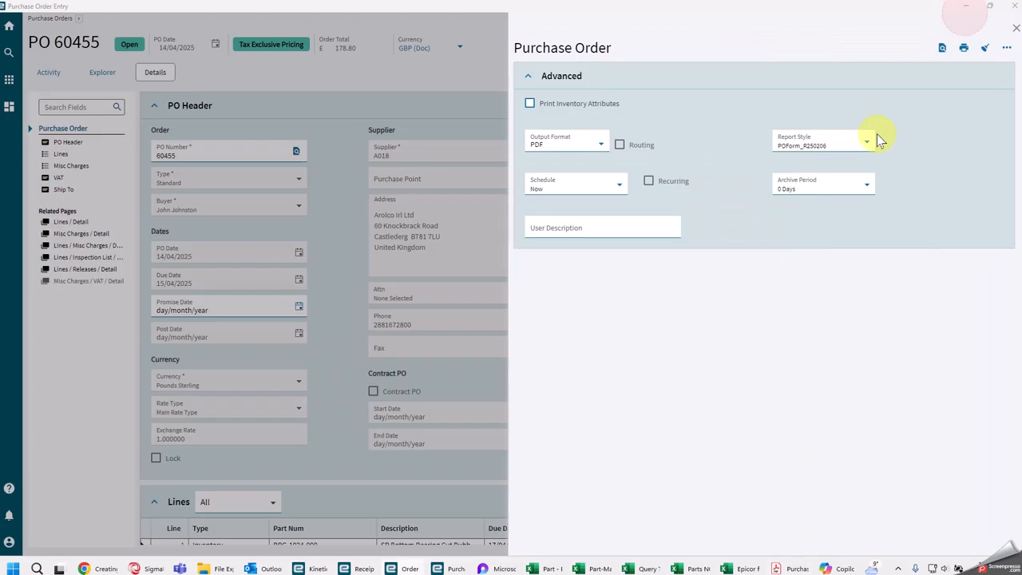
{"action": "left_click", "coordinate": [1015, 28]}
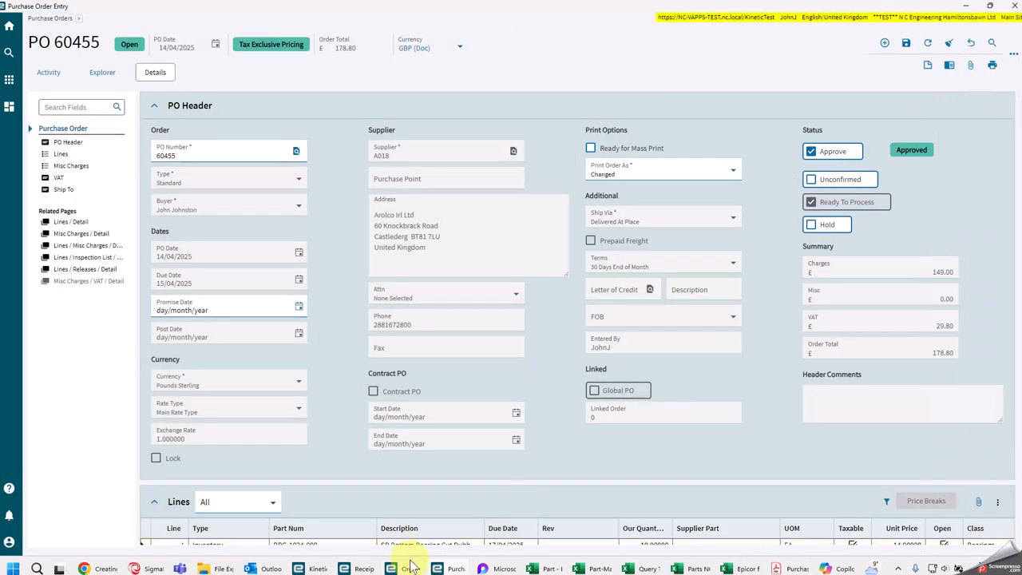
{"action": "left_click", "coordinate": [318, 568]}
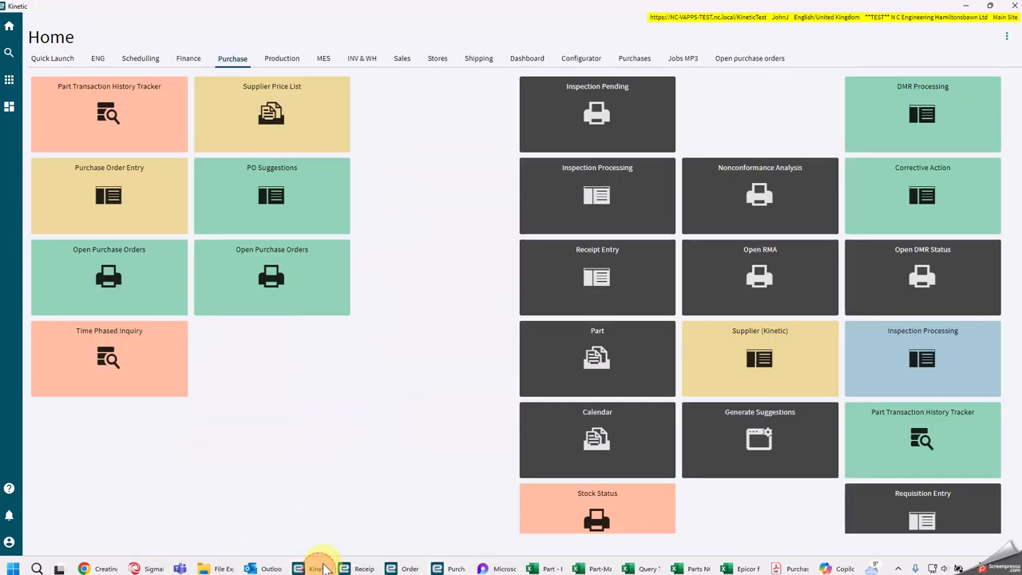
{"action": "left_click", "coordinate": [9, 79]}
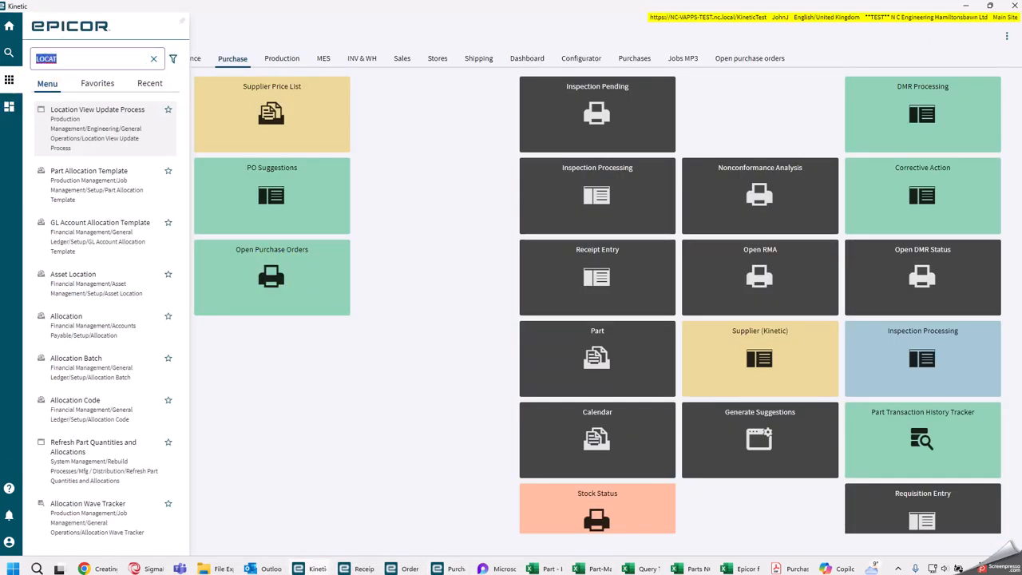
{"action": "type", "text": "drop"}
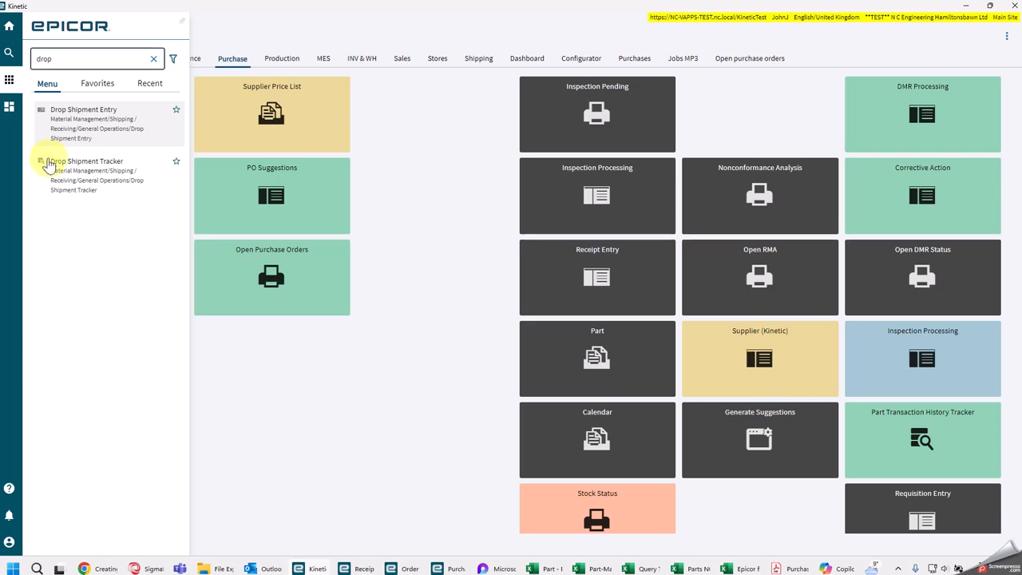
{"action": "left_click", "coordinate": [93, 126]}
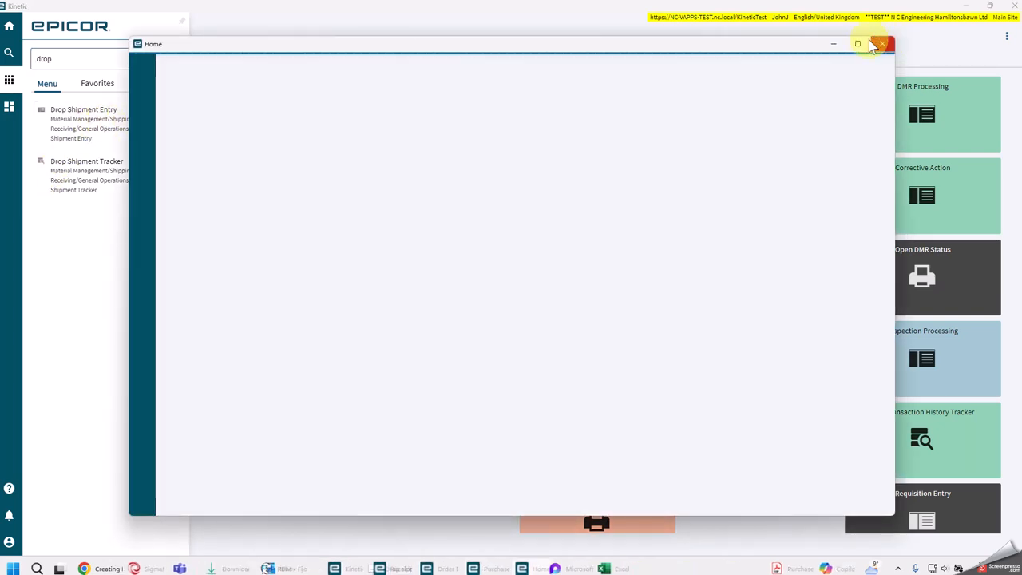
{"action": "left_click", "coordinate": [858, 44]}
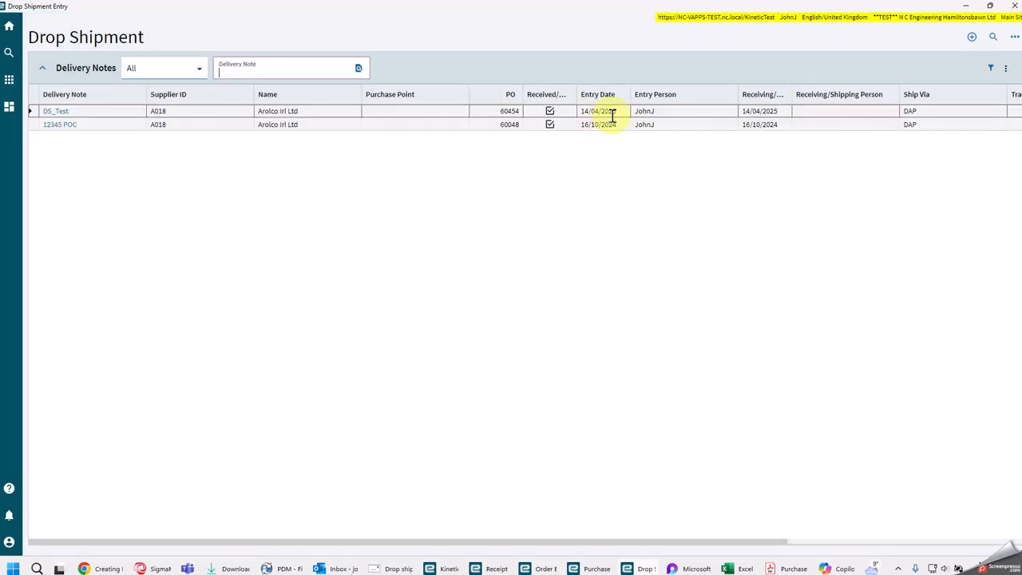
Step: Start a new drop shipment delivery note and copy the PO number from the purchase order PDF
{"action": "left_click", "coordinate": [971, 37]}
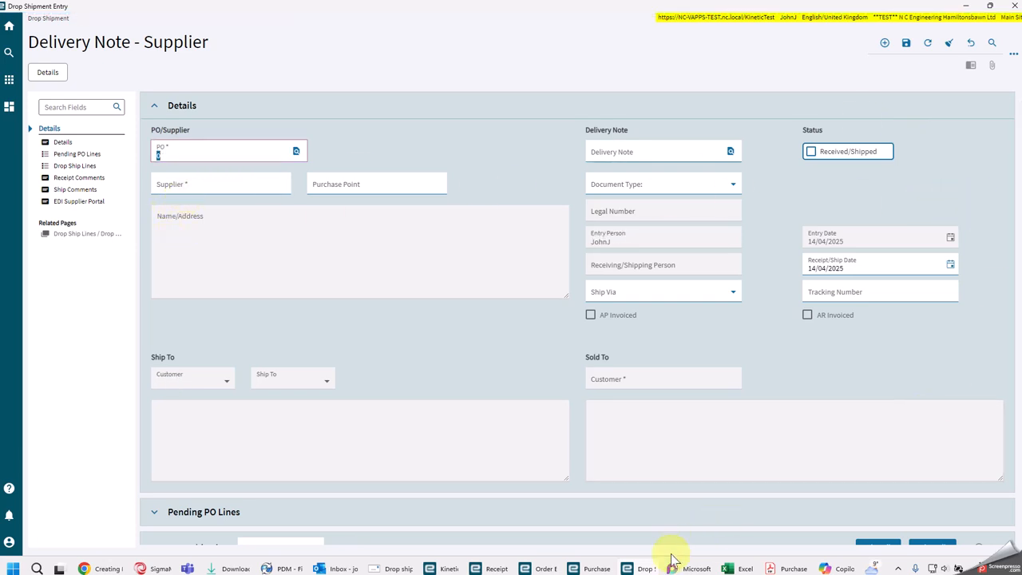
{"action": "left_click", "coordinate": [798, 568]}
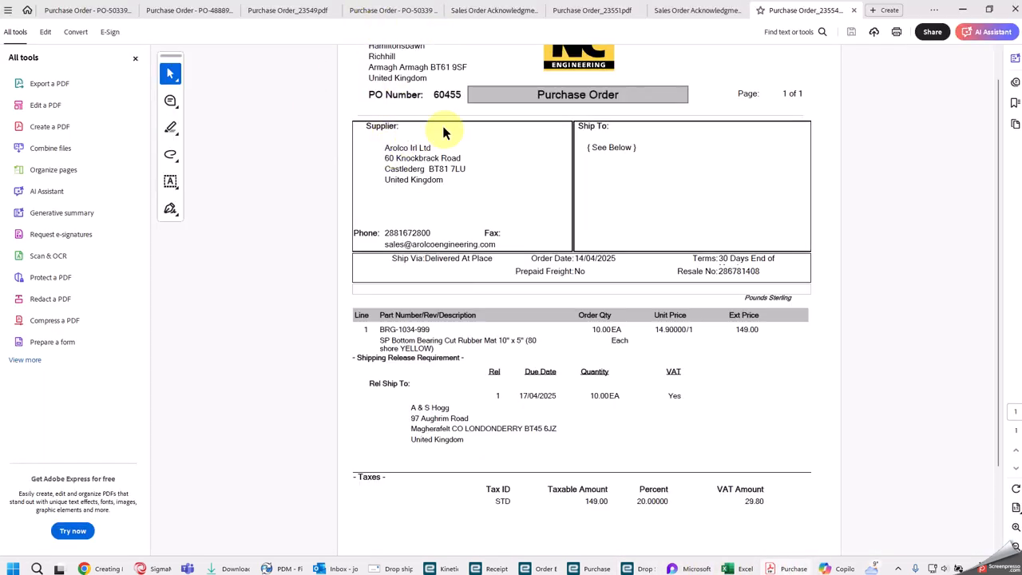
{"action": "double_click", "coordinate": [447, 95]}
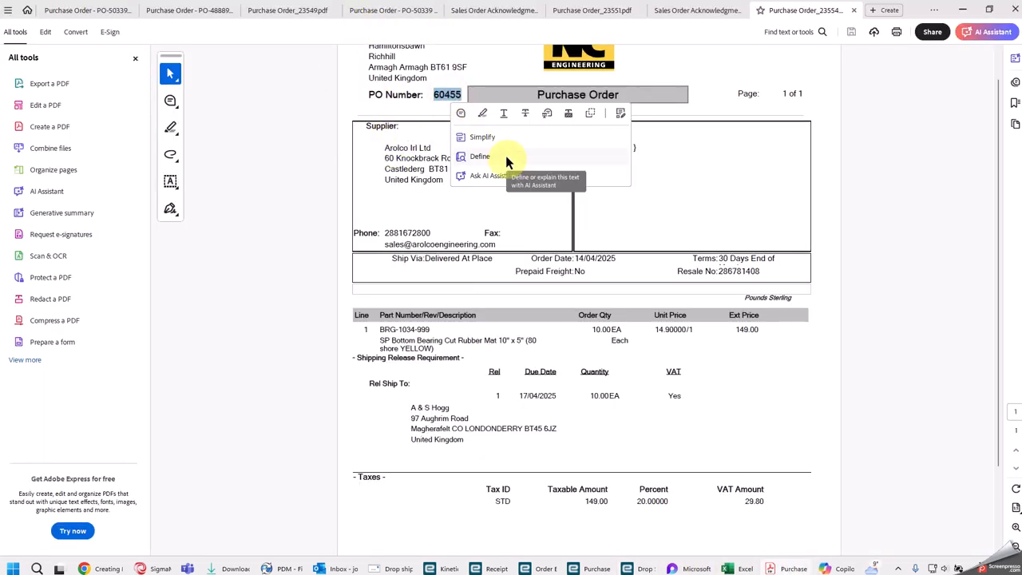
{"action": "key", "text": "ctrl+c"}
{"action": "key", "text": "alt+Tab"}
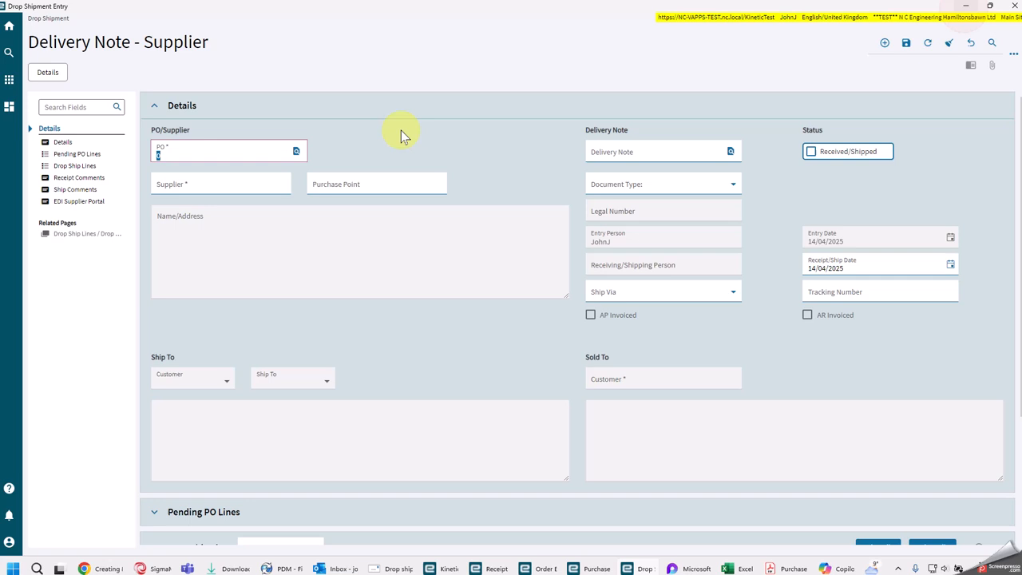
Step: Fill the delivery note's PO with the copied number to load the supplier, ship-to and sold-to details
{"action": "left_click", "coordinate": [217, 152]}
{"action": "left_click_drag", "start_coordinate": [216, 152], "coordinate": [71, 153]}
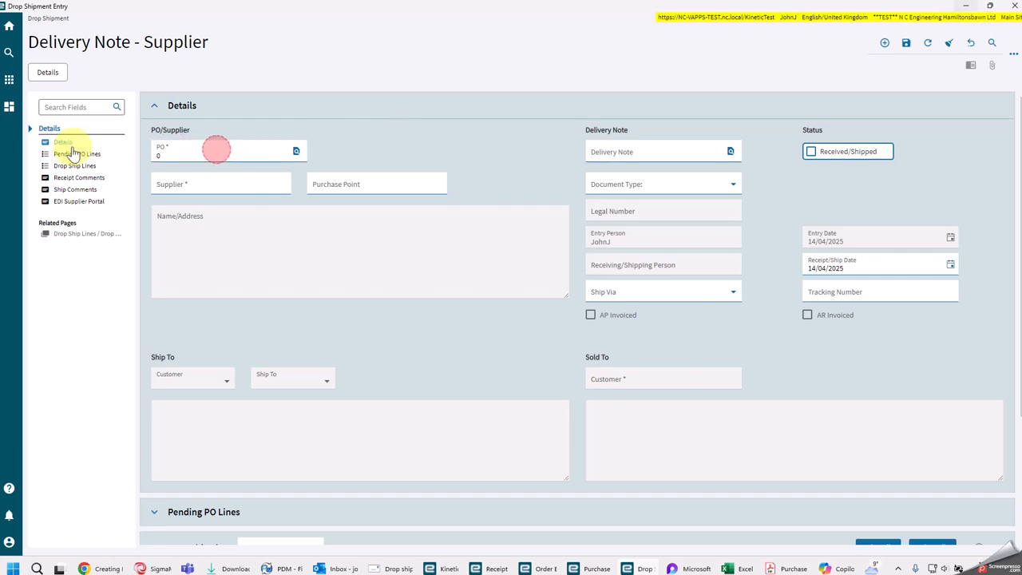
{"action": "double_click", "coordinate": [178, 155]}
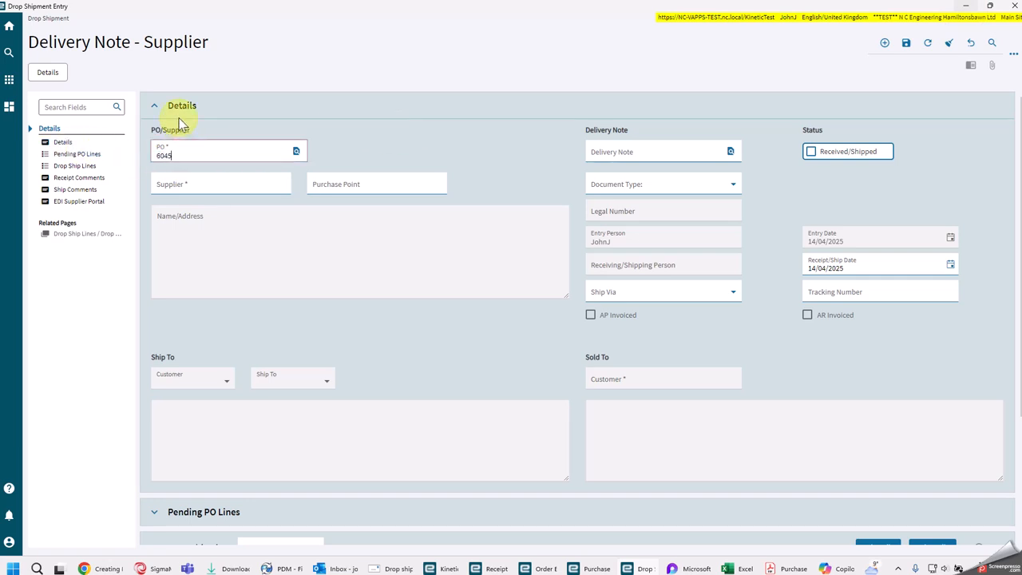
{"action": "left_click", "coordinate": [182, 123]}
{"action": "scroll", "coordinate": [427, 276], "scroll_direction": "down", "scroll_amount": 2}
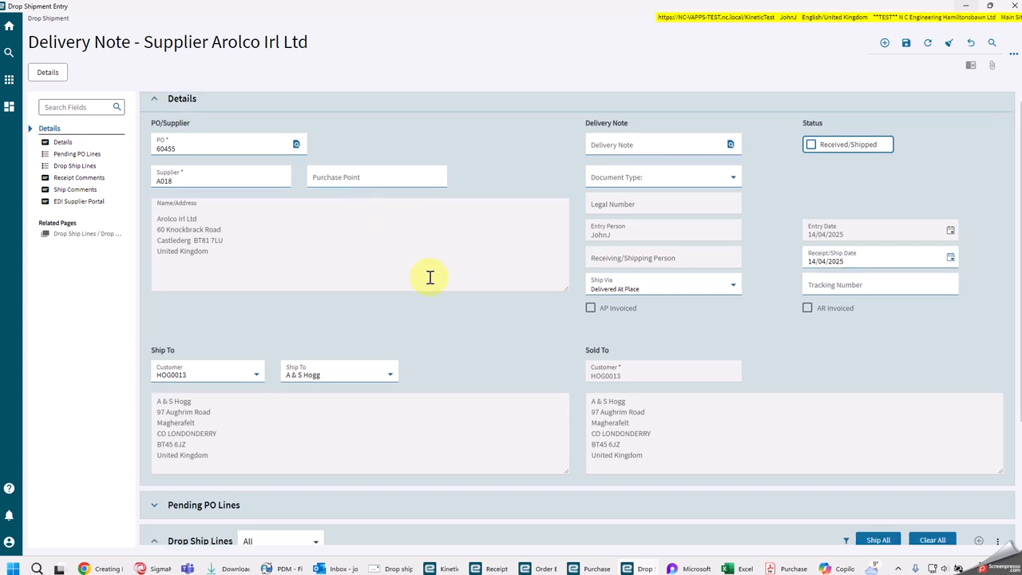
{"action": "scroll", "coordinate": [478, 319], "scroll_direction": "down", "scroll_amount": 1}
{"action": "scroll", "coordinate": [706, 334], "scroll_direction": "up", "scroll_amount": 4}
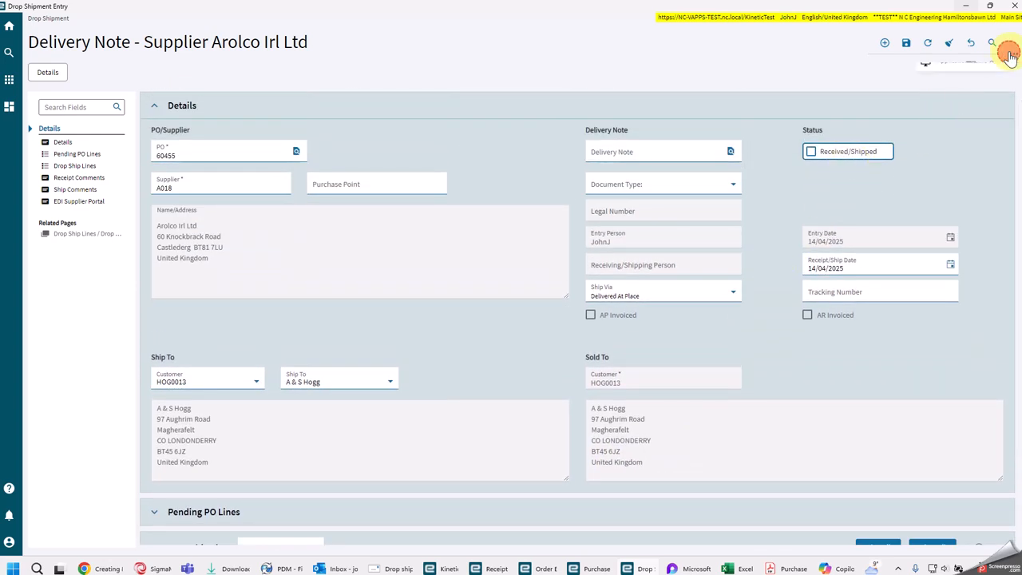
{"action": "left_click", "coordinate": [1012, 53]}
{"action": "left_click", "coordinate": [981, 75]}
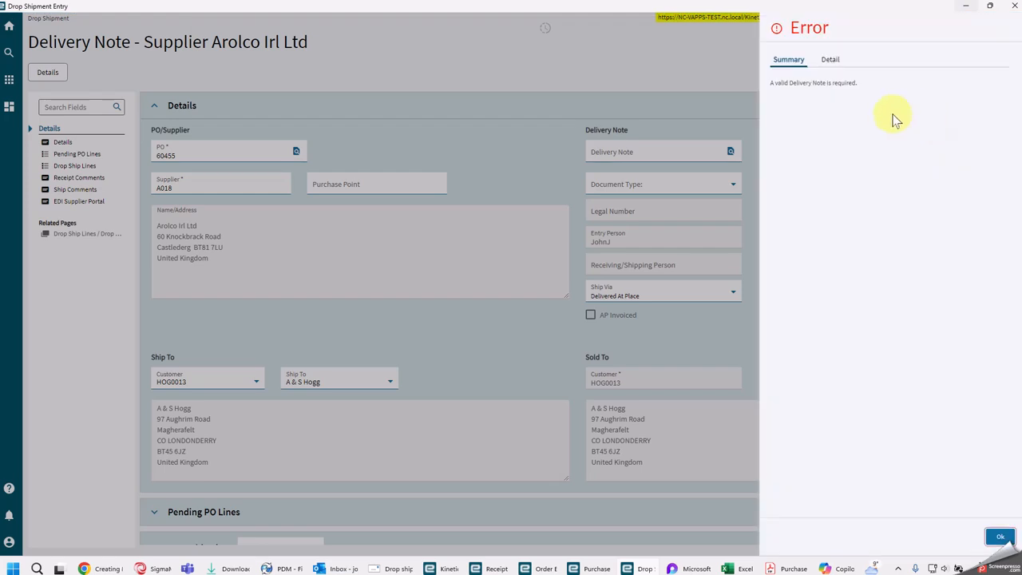
{"action": "left_click", "coordinate": [999, 536]}
{"action": "left_click", "coordinate": [999, 537]}
Step: Search the supplier's existing delivery notes to check how they are named, and leave without choosing one
{"action": "left_click", "coordinate": [729, 152]}
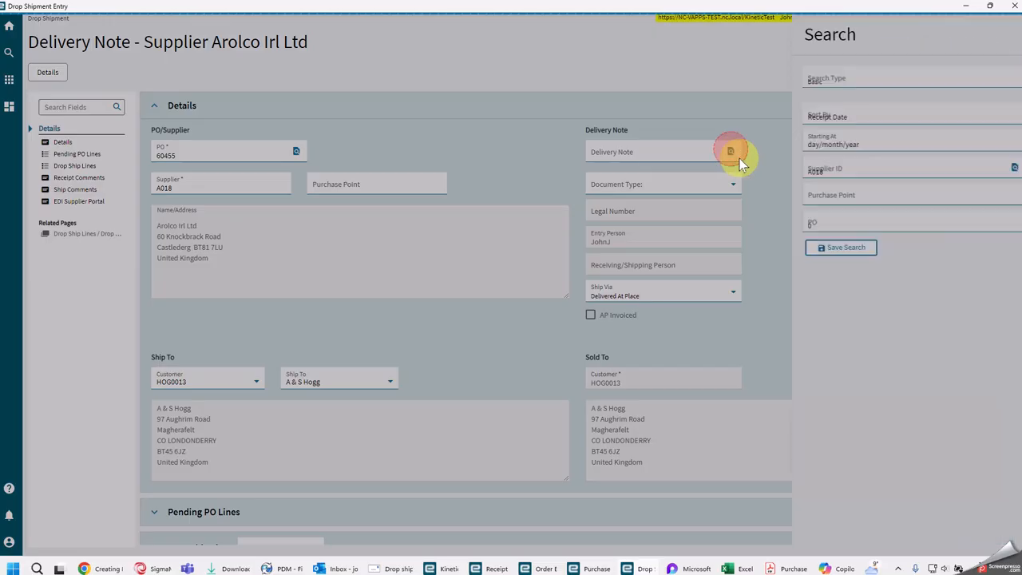
{"action": "left_click", "coordinate": [972, 250]}
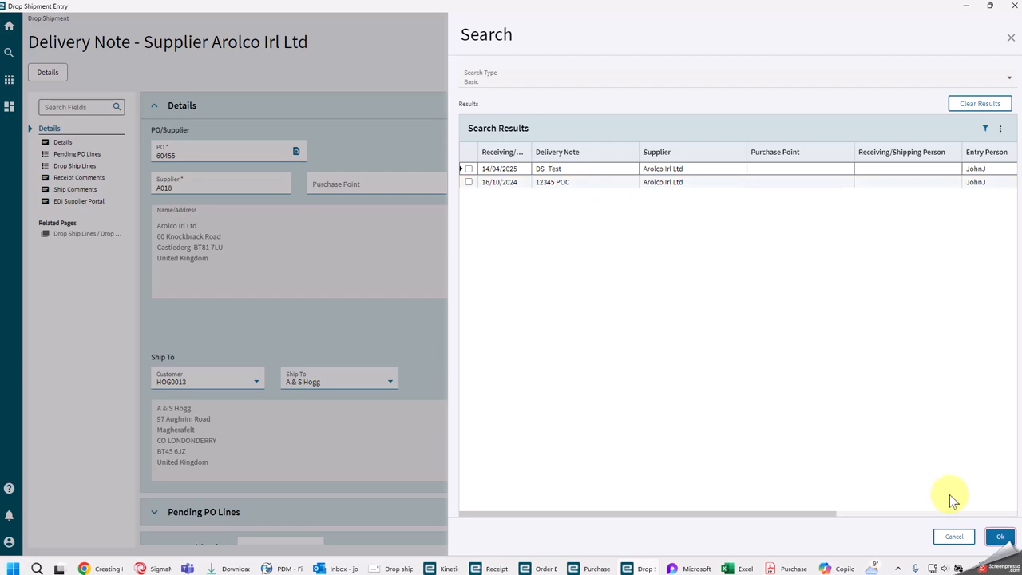
{"action": "left_click", "coordinate": [954, 538]}
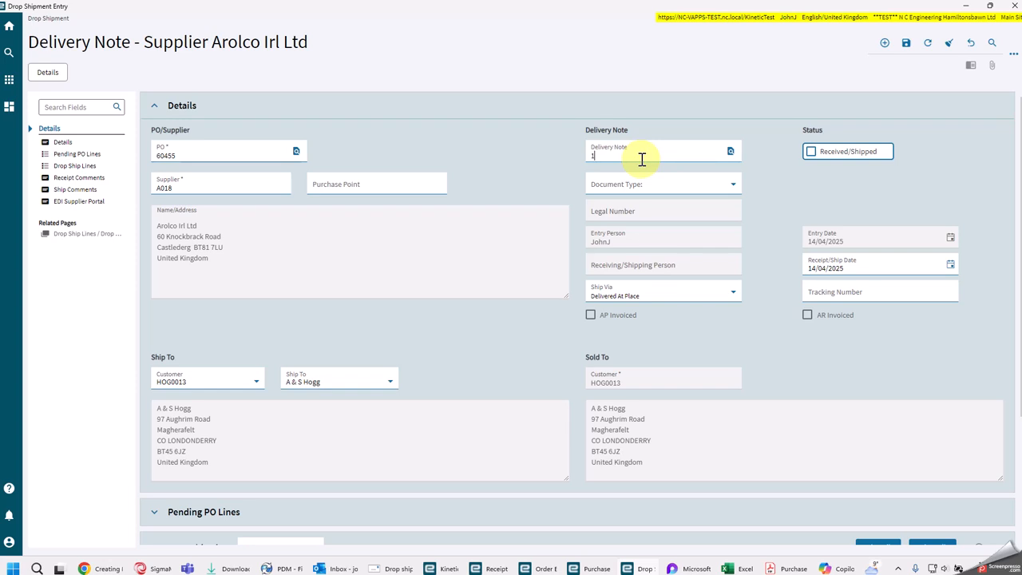
Step: Set the delivery note to 12245DS and save the drop shipment
{"action": "type", "text": "2245DS"}
{"action": "left_click", "coordinate": [907, 45]}
{"action": "scroll", "coordinate": [743, 224], "scroll_direction": "down", "scroll_amount": 1}
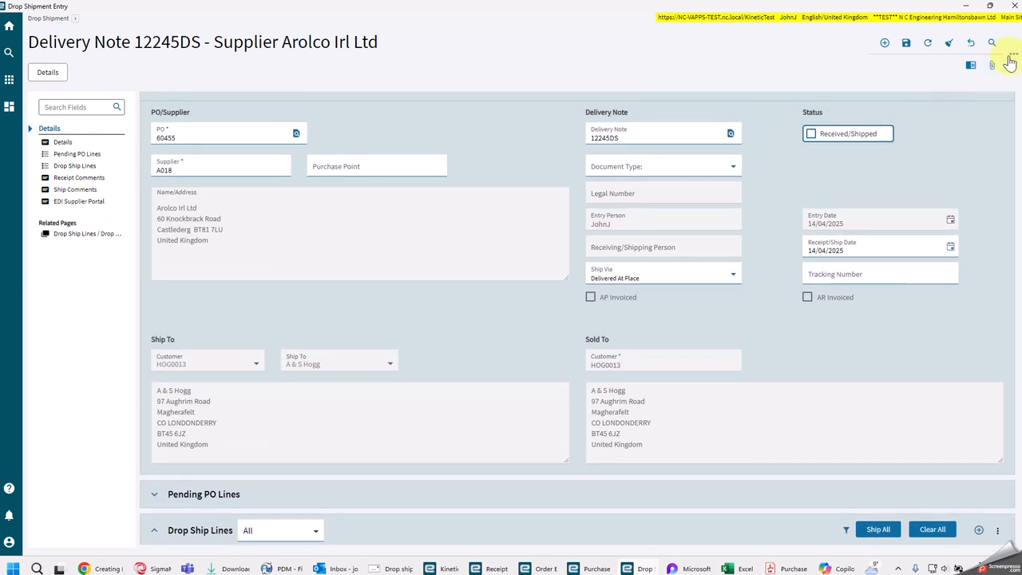
Step: Run Mass Drop Shipment to bring in the purchase order line, and ship all drop ship lines on the delivery note
{"action": "left_click", "coordinate": [1010, 57]}
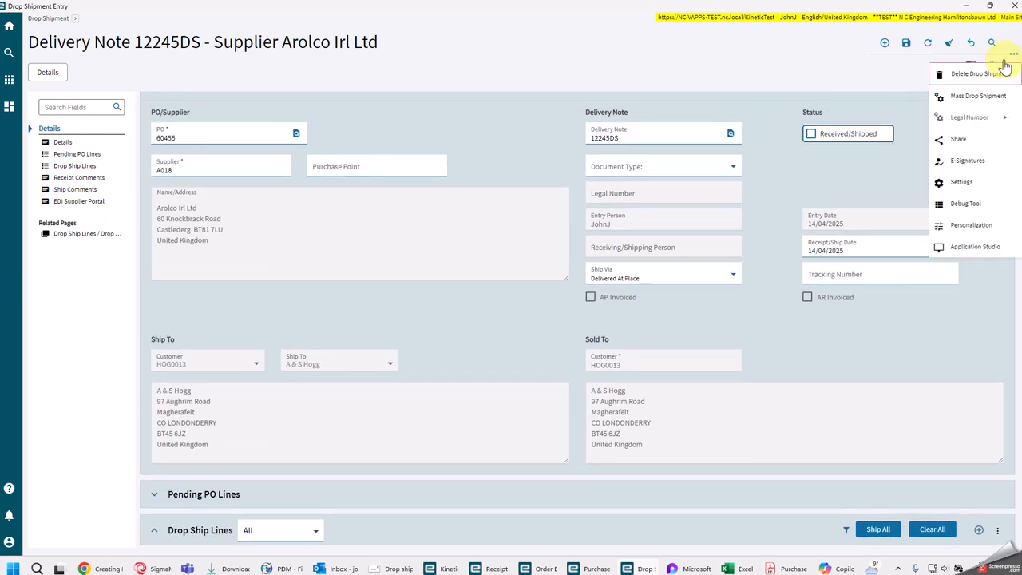
{"action": "left_click", "coordinate": [976, 97]}
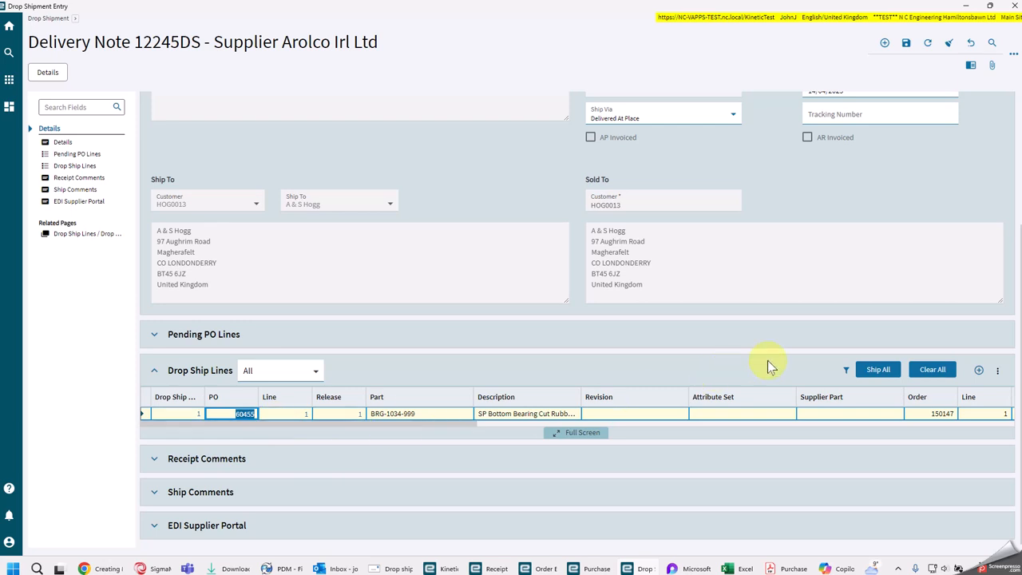
{"action": "left_click", "coordinate": [881, 370]}
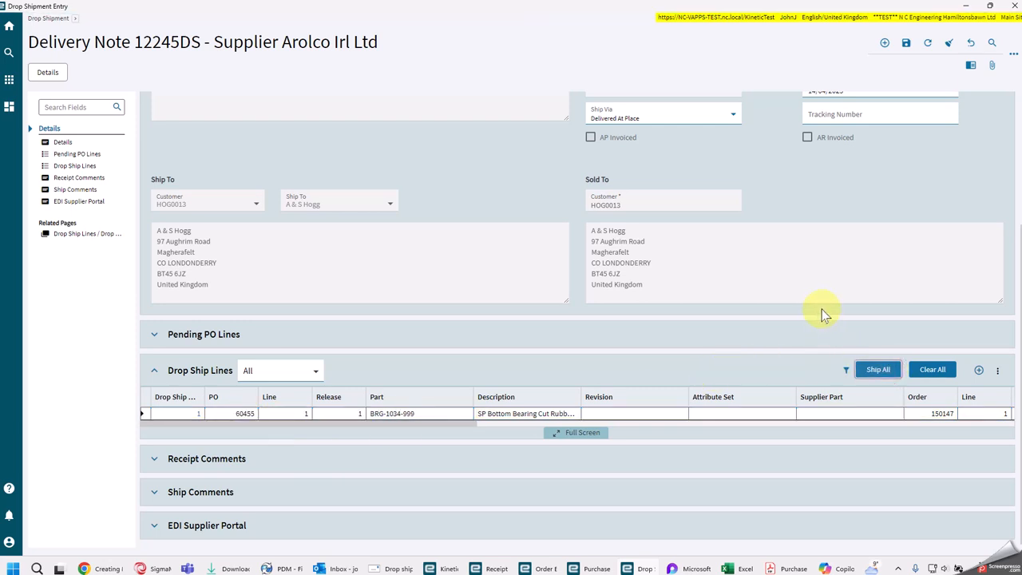
Step: Mark the drop shipment as Received/Shipped in the delivery note's status
{"action": "scroll", "coordinate": [878, 339], "scroll_direction": "up", "scroll_amount": 3}
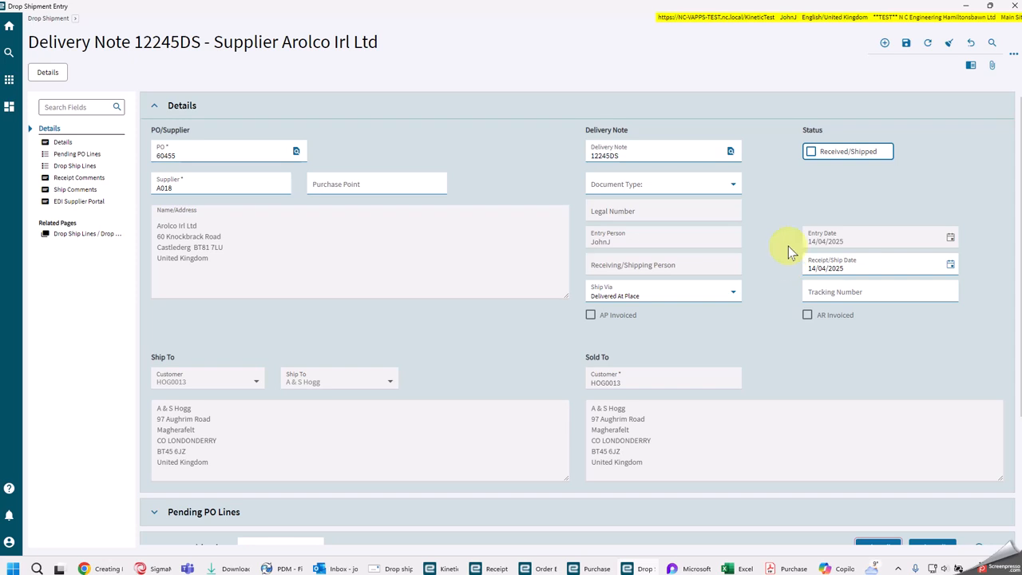
{"action": "left_click", "coordinate": [810, 151]}
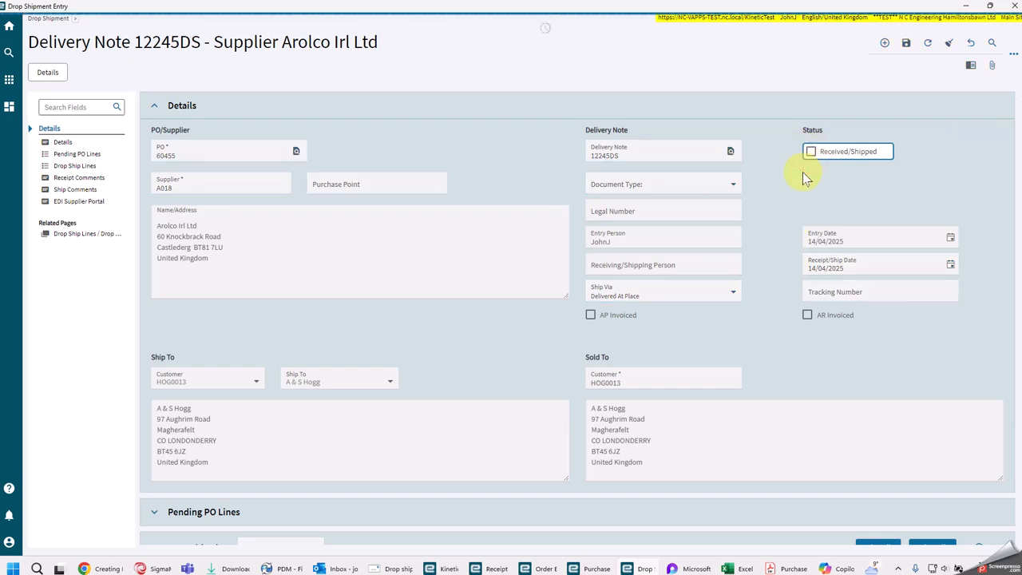
{"action": "left_click", "coordinate": [810, 152]}
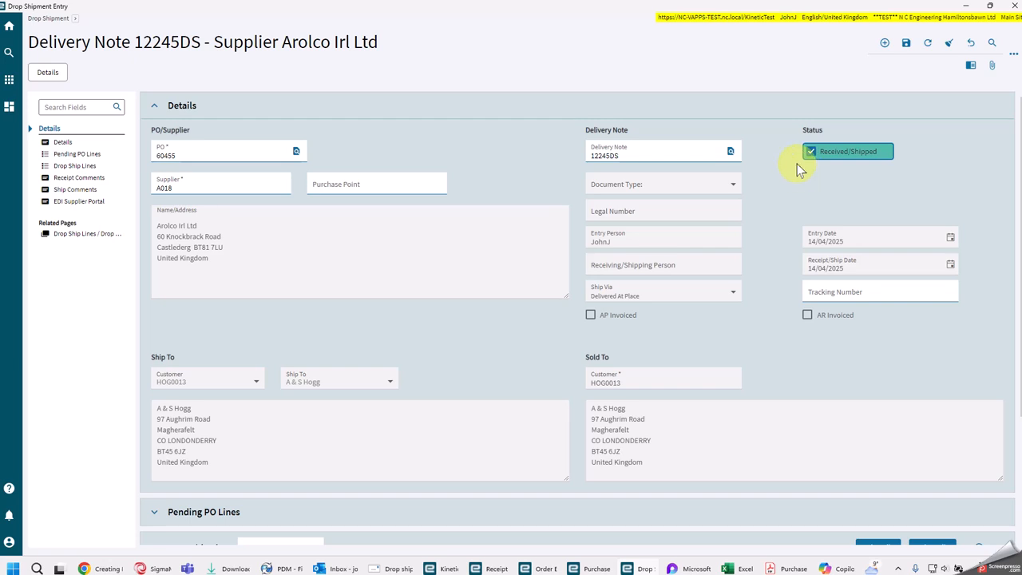
{"action": "left_click", "coordinate": [784, 70]}
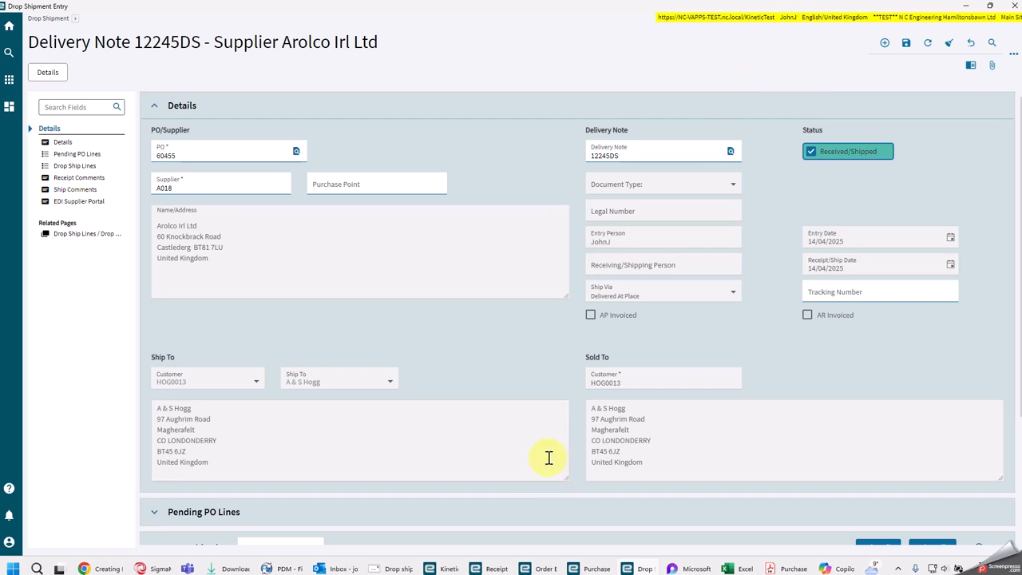
{"action": "left_click", "coordinate": [751, 77]}
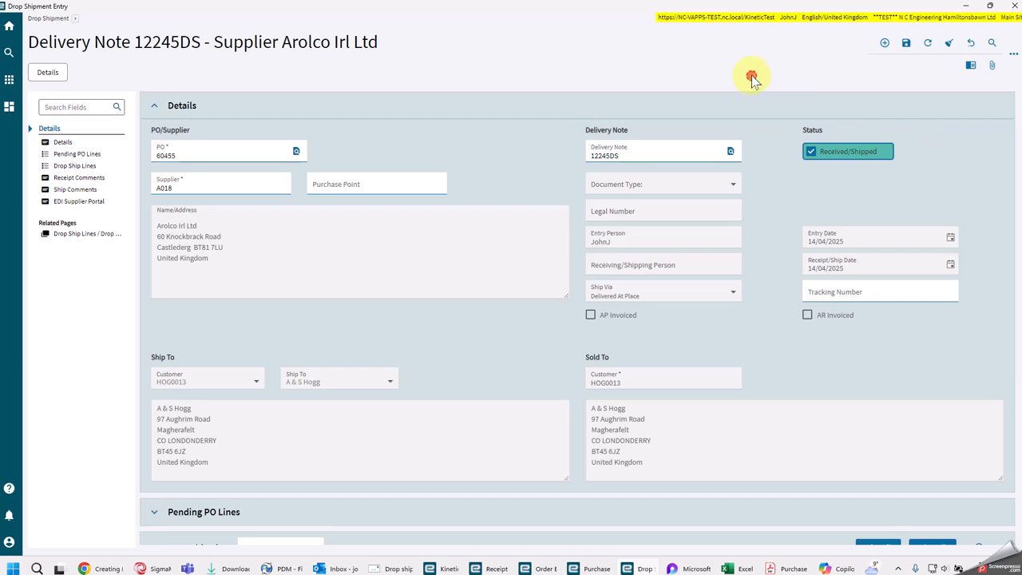